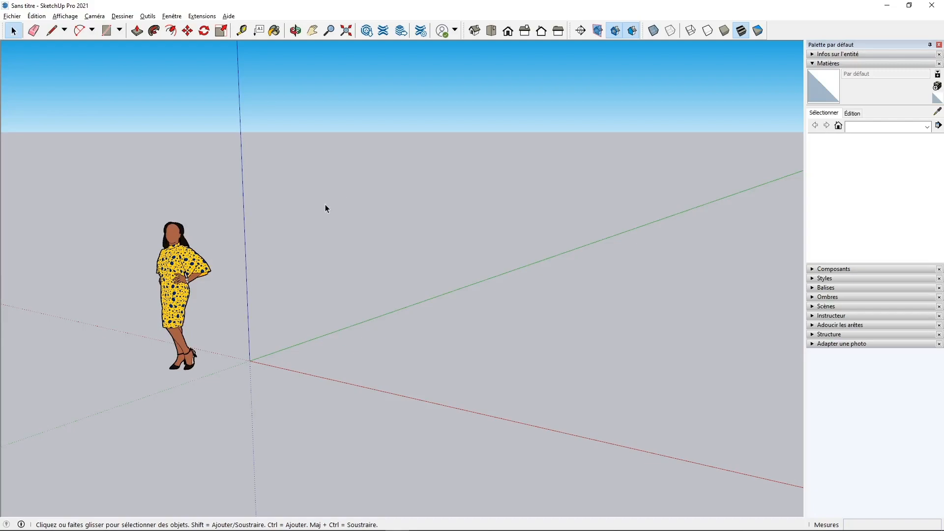
- Open the file location preferences, inspect the Matières path and open its folder in the file explorer
{"action": "left_click", "coordinate": [172, 16]}
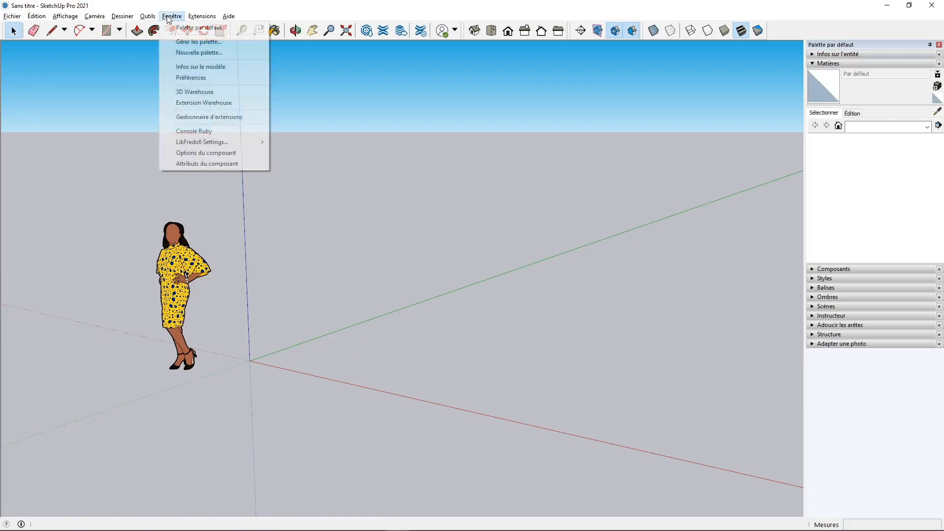
{"action": "left_click", "coordinate": [175, 78]}
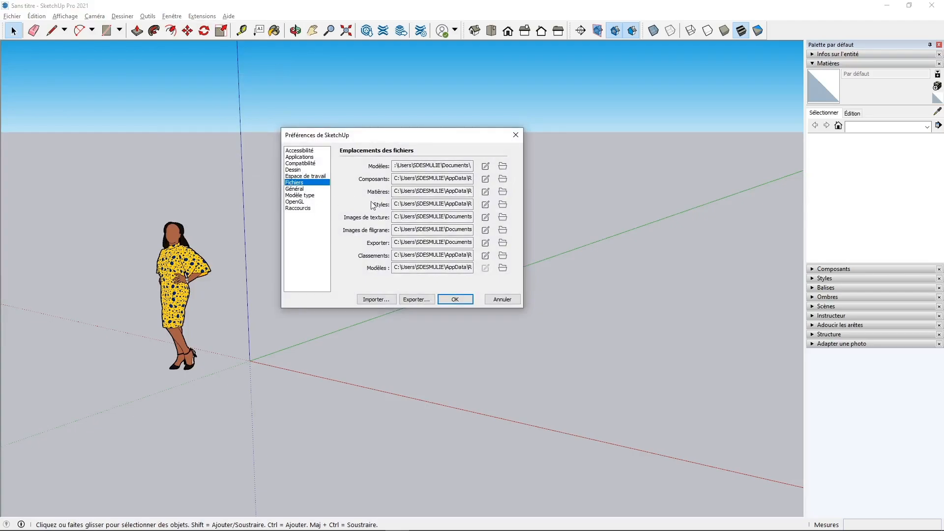
{"action": "mouse_move", "coordinate": [395, 191]}
{"action": "left_mouse_down"}
{"action": "mouse_move", "coordinate": [482, 189]}
{"action": "mouse_move", "coordinate": [378, 191]}
{"action": "left_mouse_up"}
{"action": "left_click", "coordinate": [450, 191]}
{"action": "left_click", "coordinate": [414, 192]}
{"action": "left_click", "coordinate": [502, 191]}
{"action": "left_click_drag", "start_coordinate": [490, 224], "coordinate": [384, 148]}
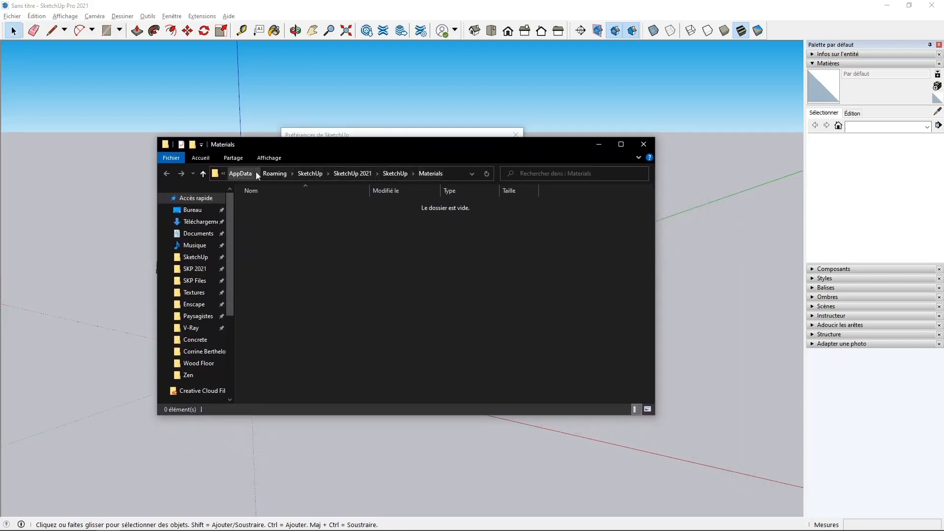
- Browse from Ce PC through Windows (C:) and Utilisateurs into the user's profile folder, down to AppData\Roaming
{"action": "left_click", "coordinate": [224, 173]}
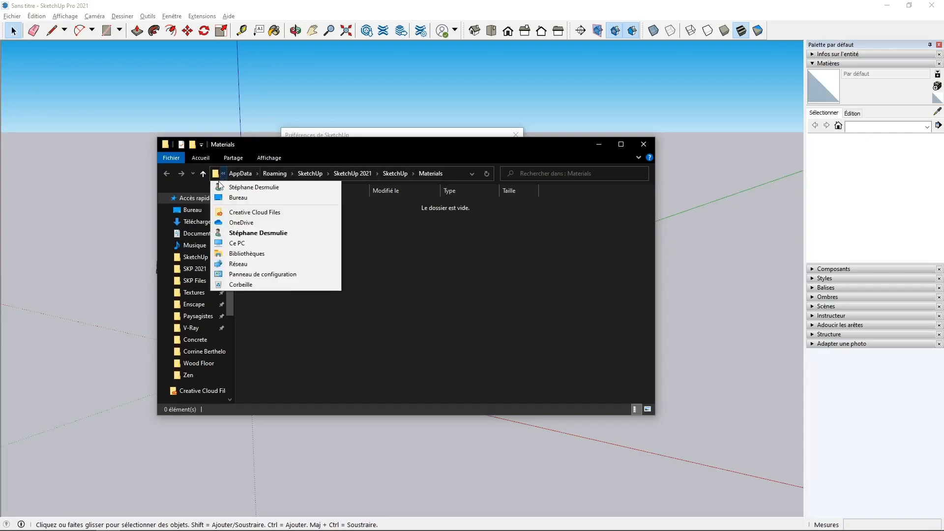
{"action": "left_click", "coordinate": [237, 242]}
{"action": "double_click", "coordinate": [284, 305]}
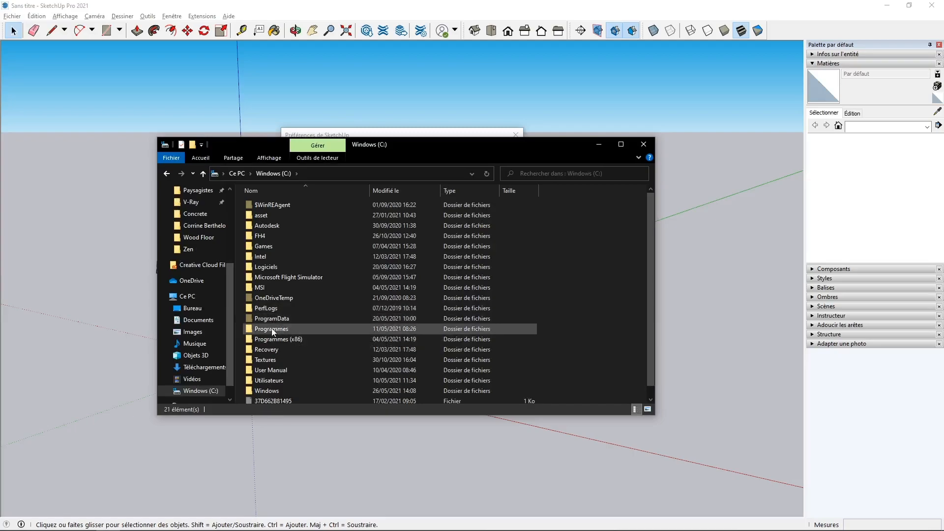
{"action": "scroll", "coordinate": [271, 329], "scroll_direction": "down", "scroll_amount": 1}
{"action": "double_click", "coordinate": [264, 367]}
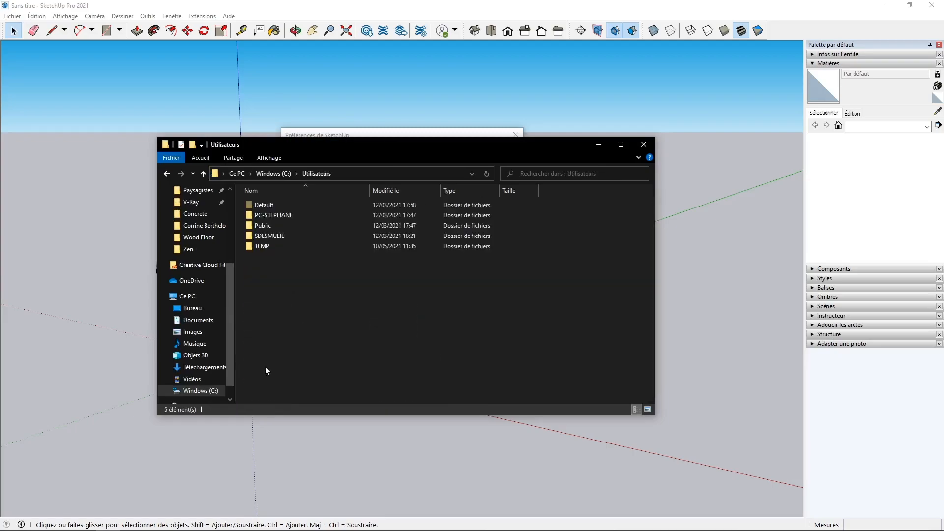
{"action": "double_click", "coordinate": [270, 235]}
{"action": "double_click", "coordinate": [266, 225]}
{"action": "left_click", "coordinate": [267, 227]}
{"action": "double_click", "coordinate": [267, 225]}
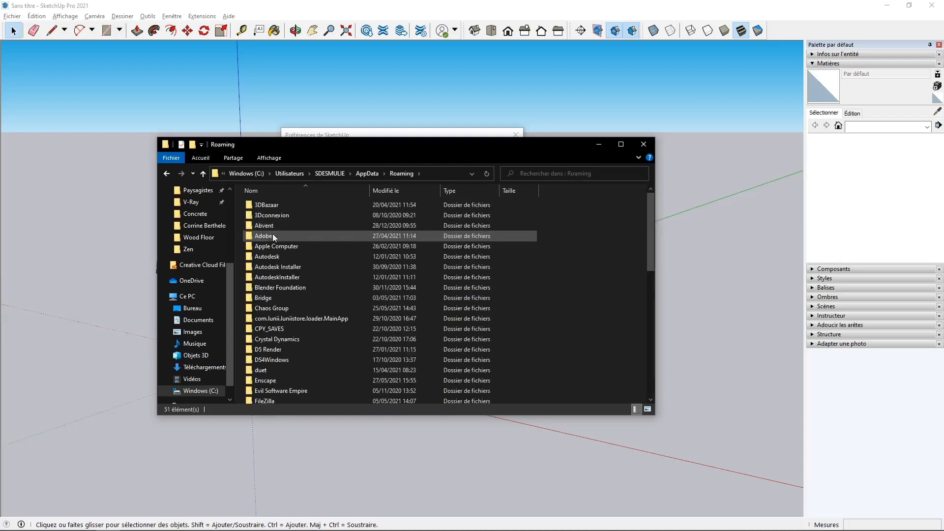
- Browse from Roaming through SketchUp, SketchUp 2021 and SketchUp to view the default Materials folder
{"action": "scroll", "coordinate": [273, 246], "scroll_direction": "down", "scroll_amount": 10}
{"action": "left_click", "coordinate": [267, 262]}
{"action": "double_click", "coordinate": [267, 264]}
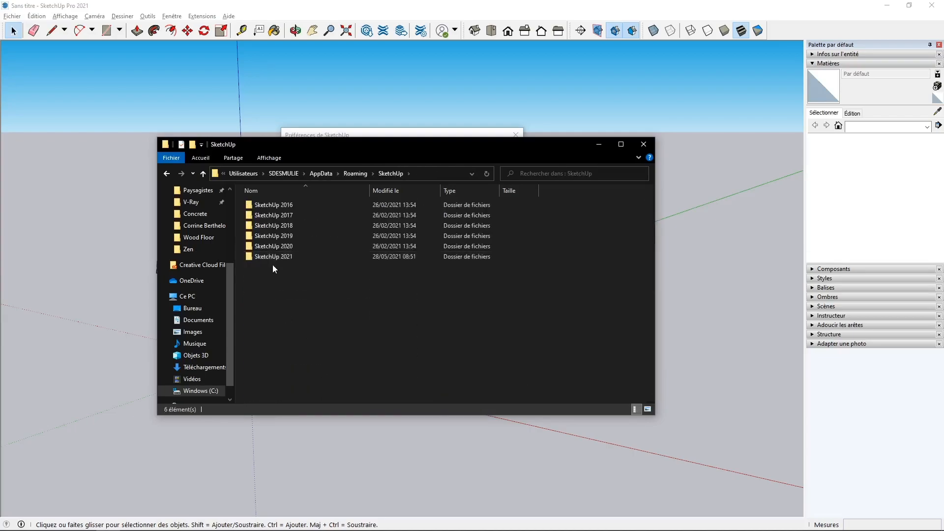
{"action": "double_click", "coordinate": [265, 256]}
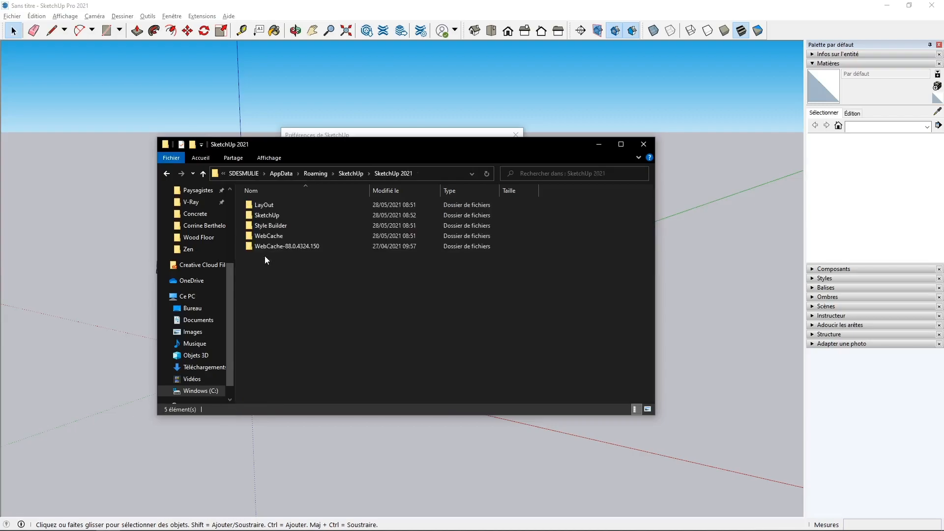
{"action": "double_click", "coordinate": [270, 216]}
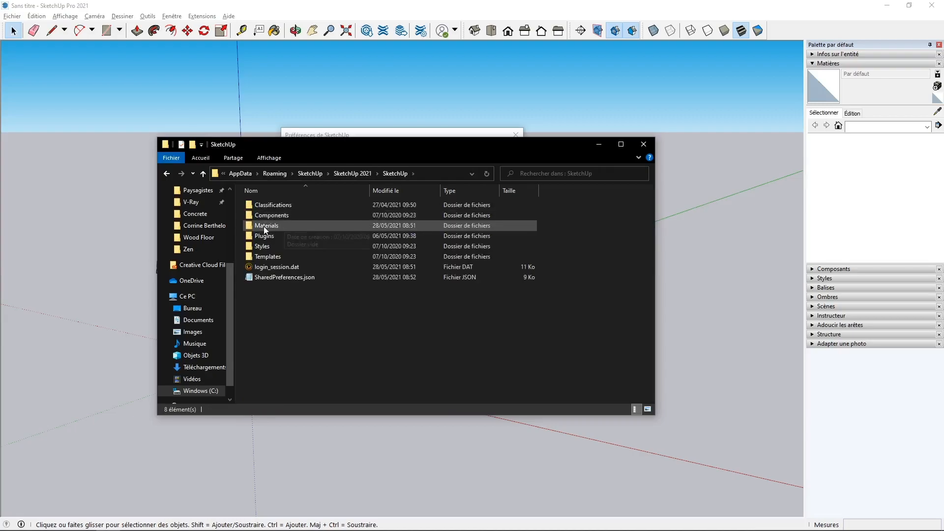
{"action": "double_click", "coordinate": [269, 226]}
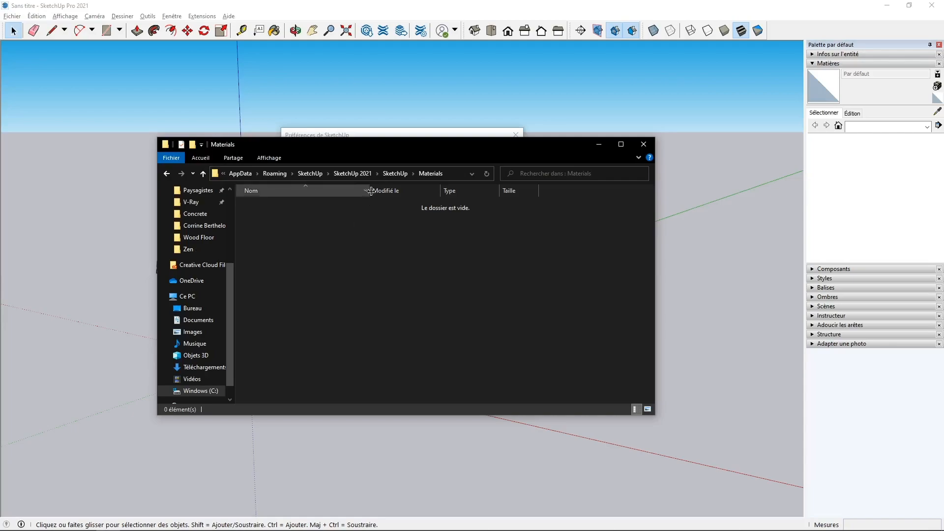
{"action": "left_click_drag", "start_coordinate": [332, 146], "coordinate": [371, 184]}
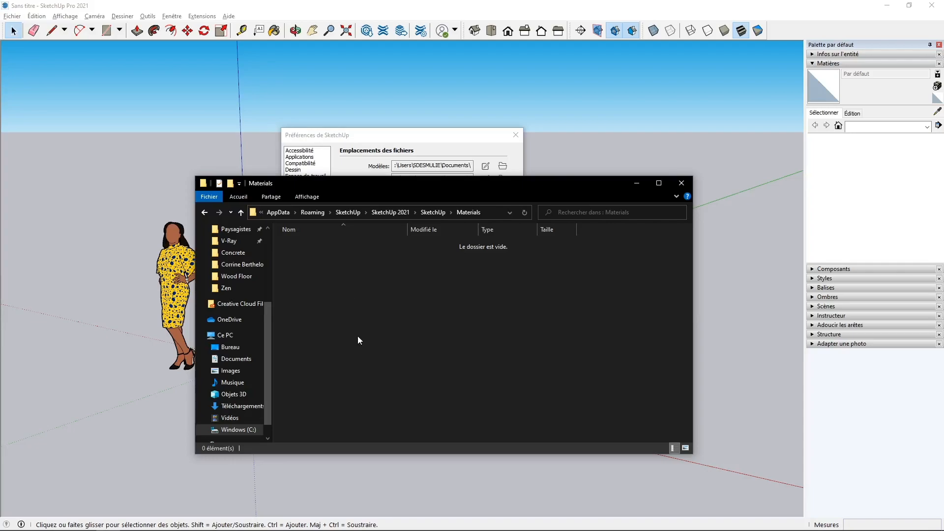
- Create a folder named "Bibliotheque materiaux" in Documents\SketchUp
{"action": "scroll", "coordinate": [245, 345], "scroll_direction": "up", "scroll_amount": 4}
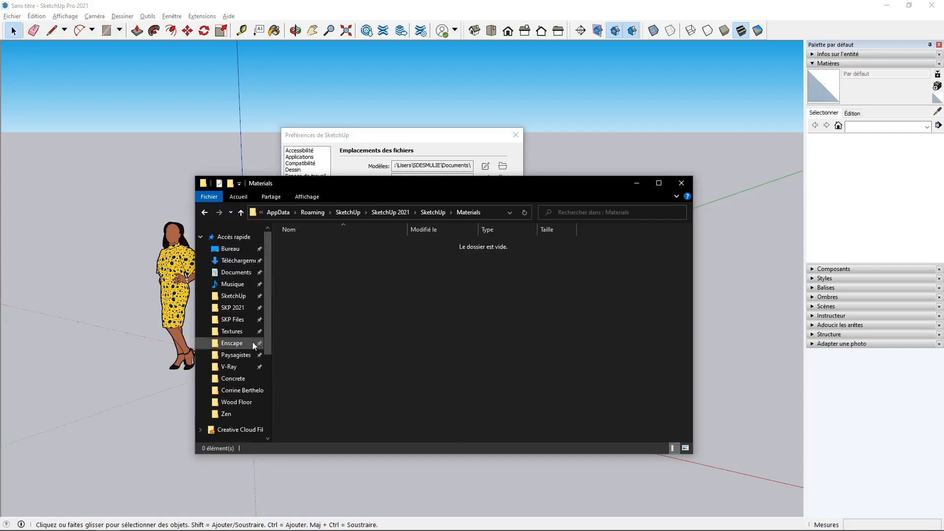
{"action": "left_click", "coordinate": [233, 295]}
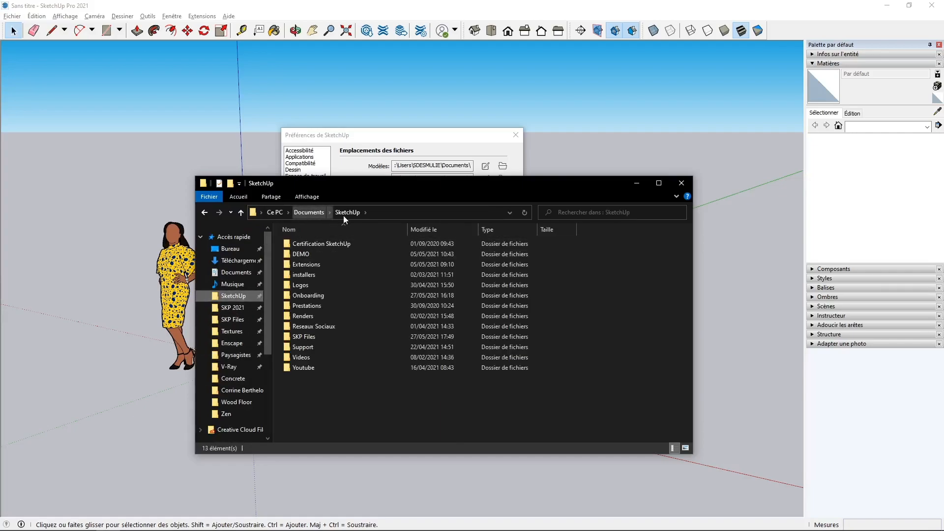
{"action": "left_click", "coordinate": [229, 185]}
{"action": "type", "text": "Bi"}
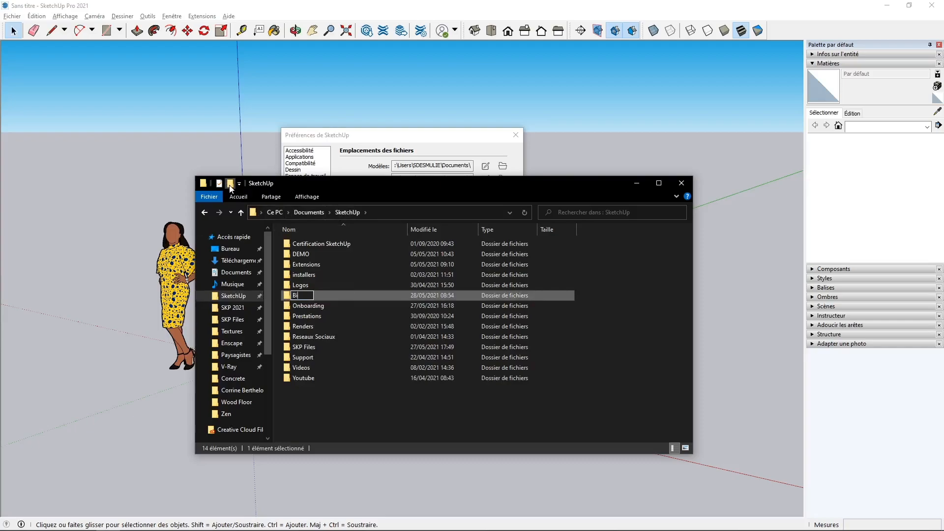
{"action": "type", "text": "bliothque materiaux"}
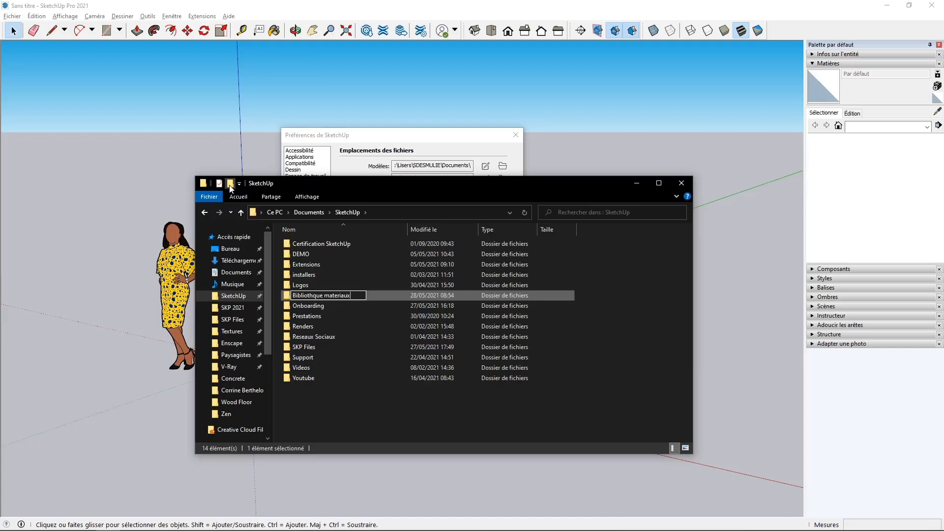
{"action": "type", "text": "e"}
{"action": "key", "text": "Return"}
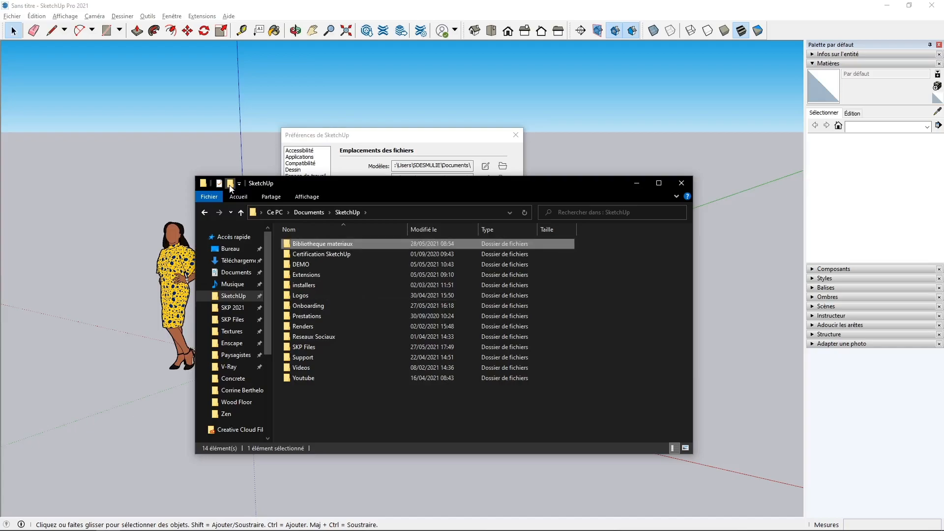
- Create the subfolders Herbe, Beton and Bois inside the Bibliotheque materiaux folder
{"action": "double_click", "coordinate": [305, 245]}
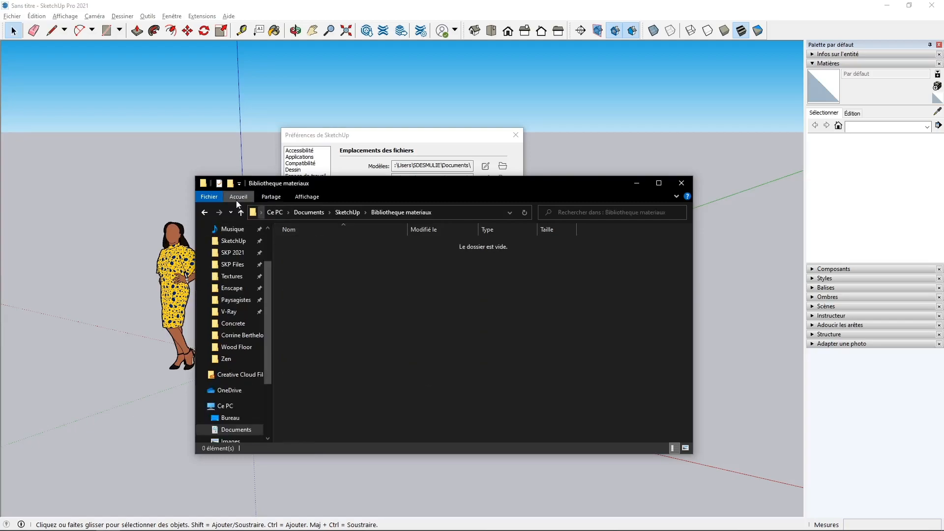
{"action": "left_click", "coordinate": [230, 184]}
{"action": "type", "text": "Herbe"}
{"action": "key", "text": "Return"}
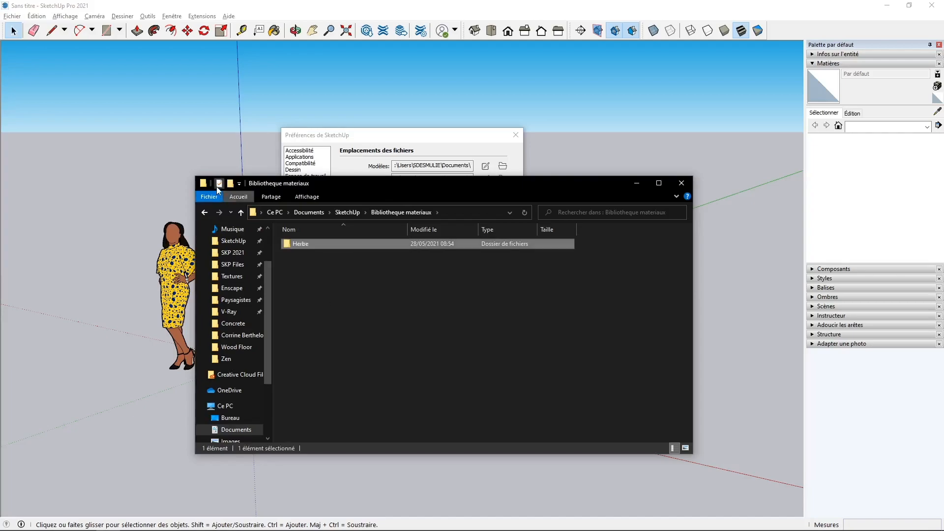
{"action": "left_click", "coordinate": [230, 184]}
{"action": "type", "text": "Beton"}
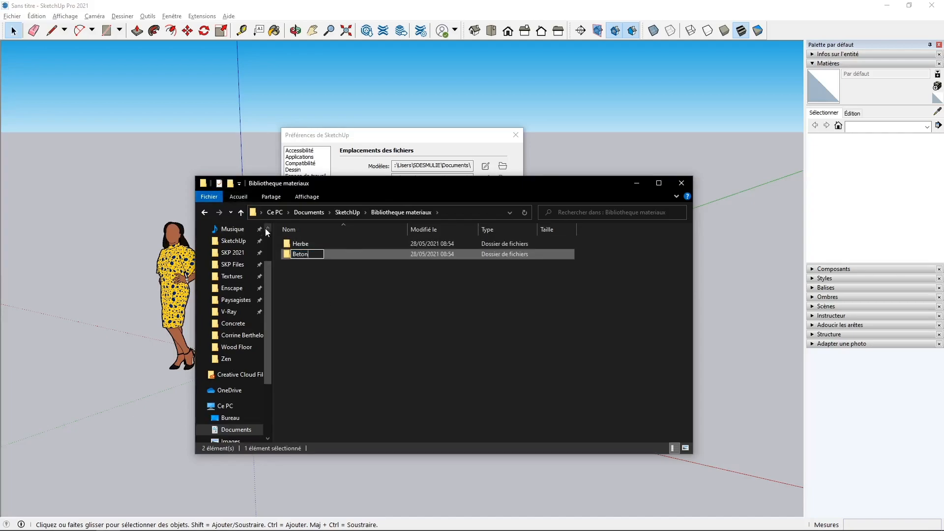
{"action": "key", "text": "Return"}
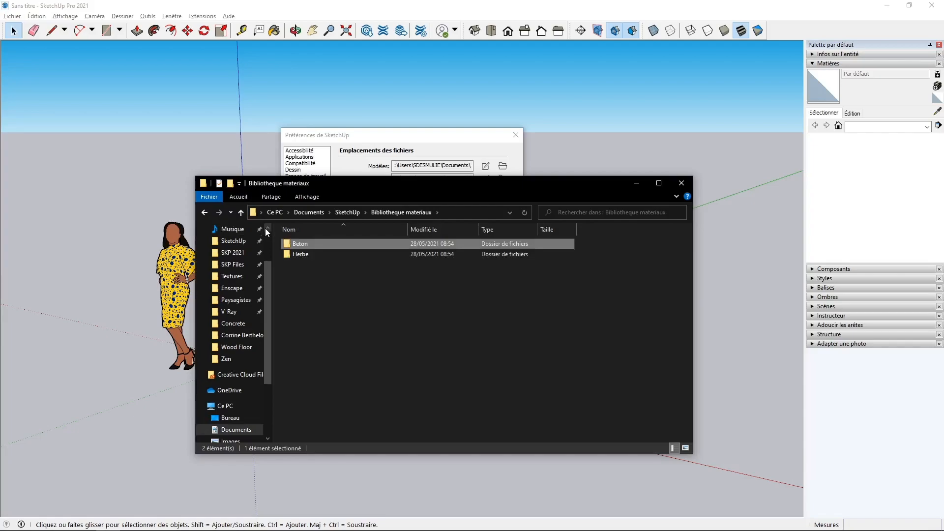
{"action": "left_click", "coordinate": [230, 184]}
{"action": "type", "text": "Bois"}
{"action": "key", "text": "Return"}
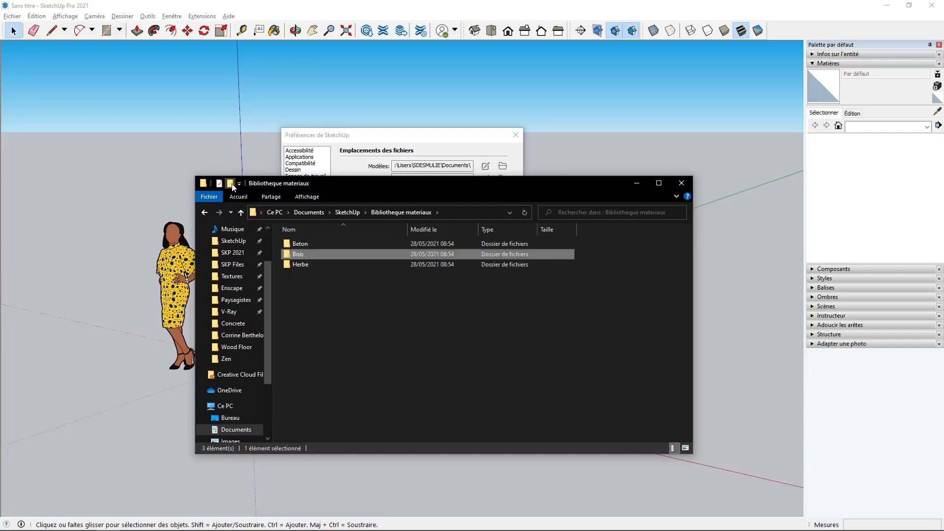
{"action": "left_click", "coordinate": [427, 348]}
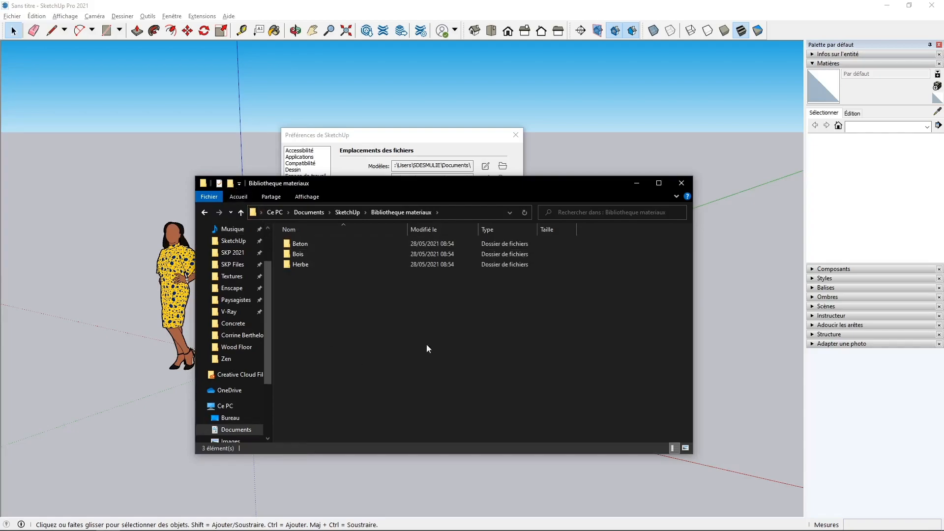
- Set the Matières file location to Documents\SketchUp\Bibliotheque materiaux and confirm the SketchUp preferences
{"action": "left_click", "coordinate": [352, 212]}
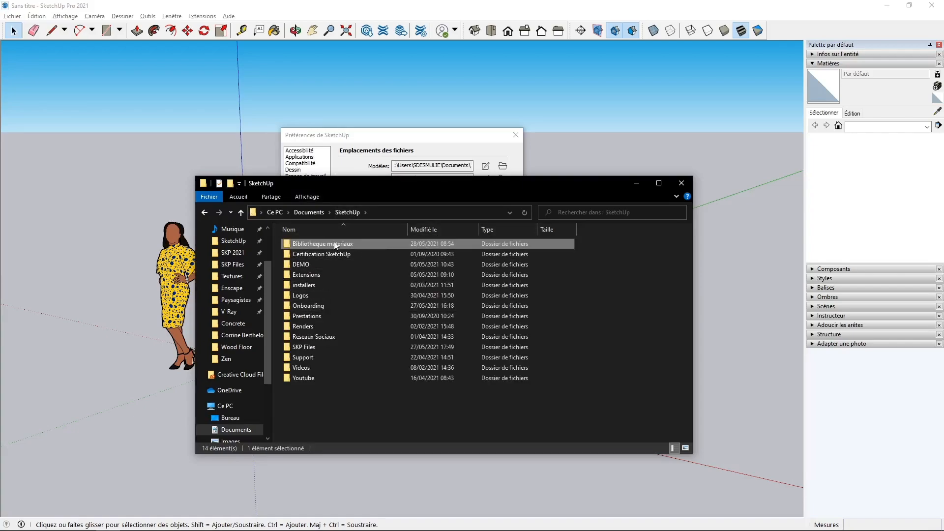
{"action": "left_click_drag", "start_coordinate": [388, 188], "coordinate": [396, 234]}
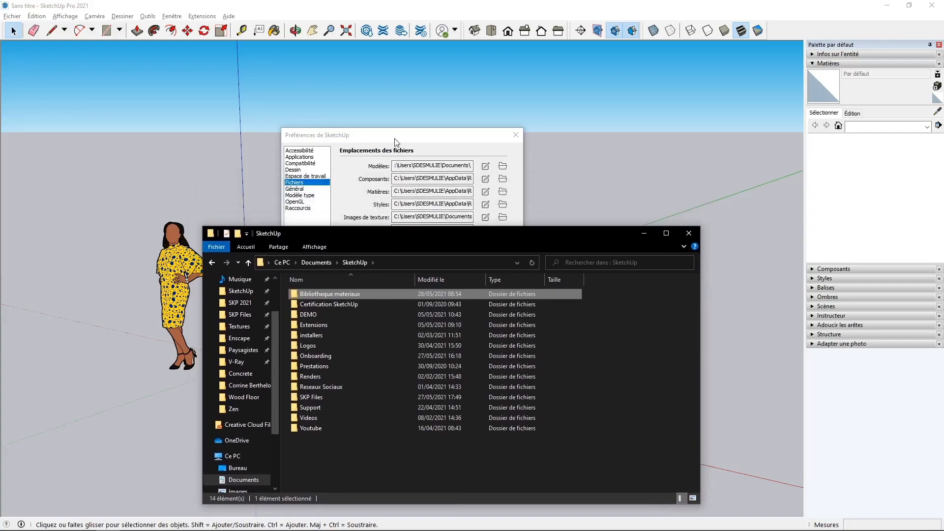
{"action": "left_click", "coordinate": [395, 142]}
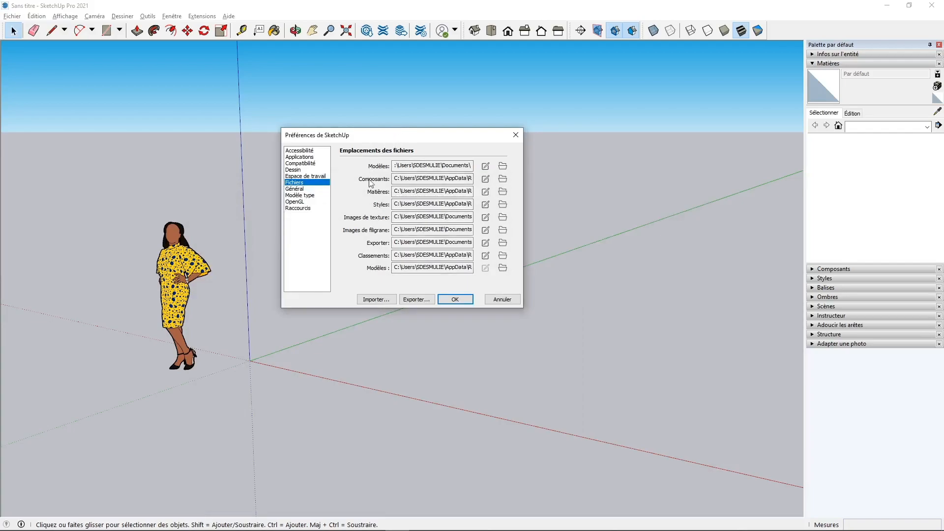
{"action": "left_click", "coordinate": [485, 192]}
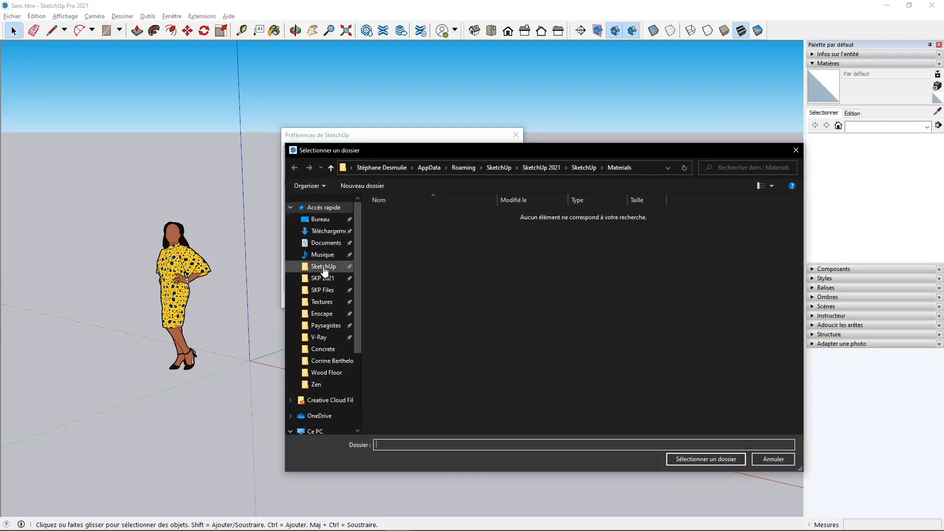
{"action": "left_click", "coordinate": [325, 244]}
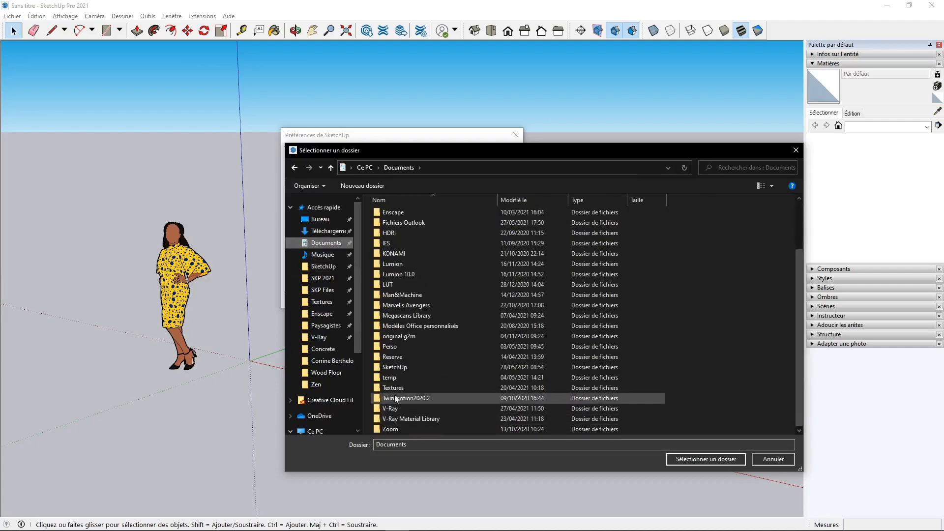
{"action": "double_click", "coordinate": [397, 367]}
{"action": "double_click", "coordinate": [400, 215]}
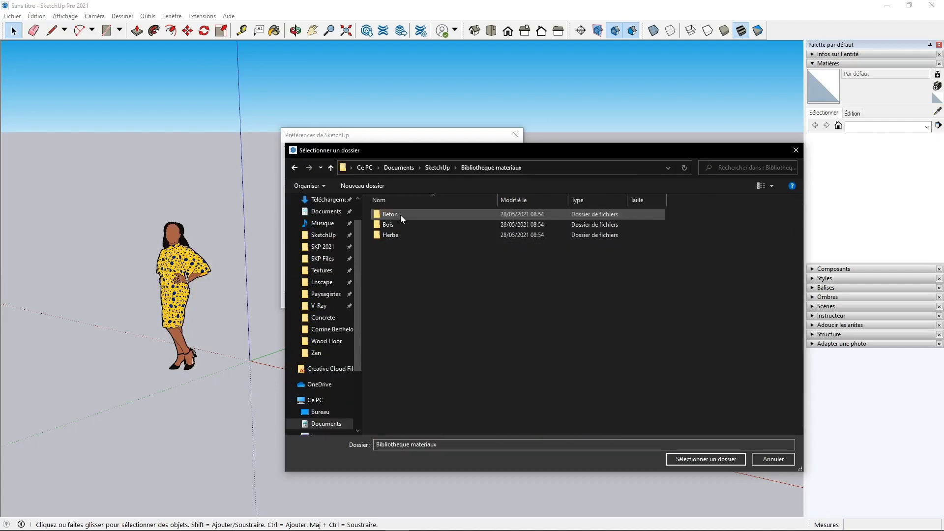
{"action": "left_click", "coordinate": [690, 461]}
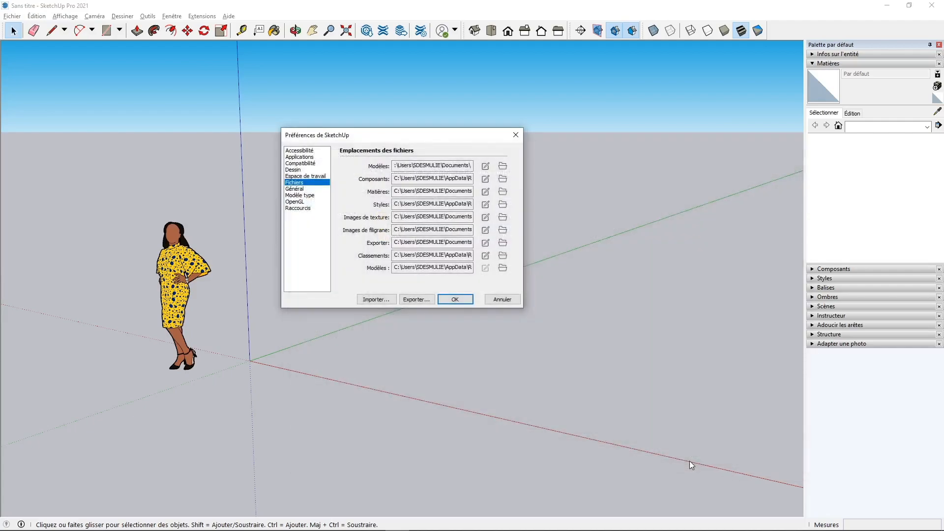
{"action": "left_click_drag", "start_coordinate": [401, 191], "coordinate": [490, 190]}
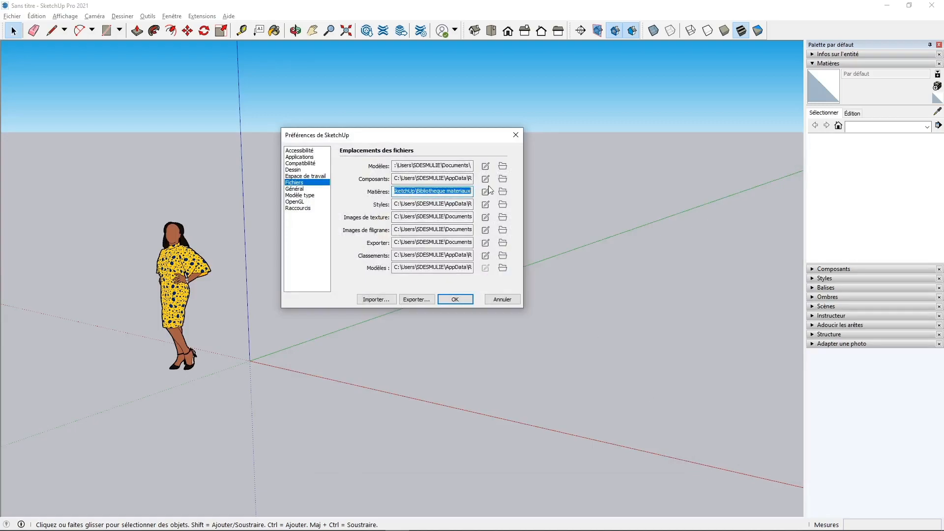
{"action": "left_click", "coordinate": [456, 302]}
- Draw a ground rectangle about 3.49 m by 5.92 m from the origin and reverse its face
{"action": "mouse_move", "coordinate": [355, 269]}
{"action": "middle_mouse_down"}
{"action": "mouse_move", "coordinate": [359, 318]}
{"action": "mouse_move", "coordinate": [486, 462]}
{"action": "mouse_move", "coordinate": [596, 436]}
{"action": "mouse_move", "coordinate": [185, 351]}
{"action": "middle_mouse_up"}
{"action": "key", "text": "r"}
{"action": "left_click", "coordinate": [77, 351]}
{"action": "left_click", "coordinate": [208, 272]}
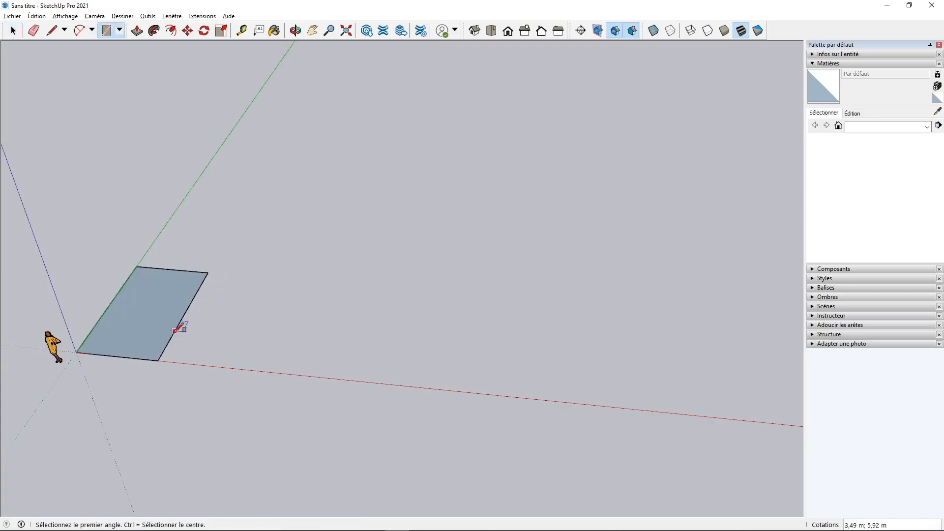
{"action": "key", "text": "space"}
{"action": "right_click", "coordinate": [138, 314]}
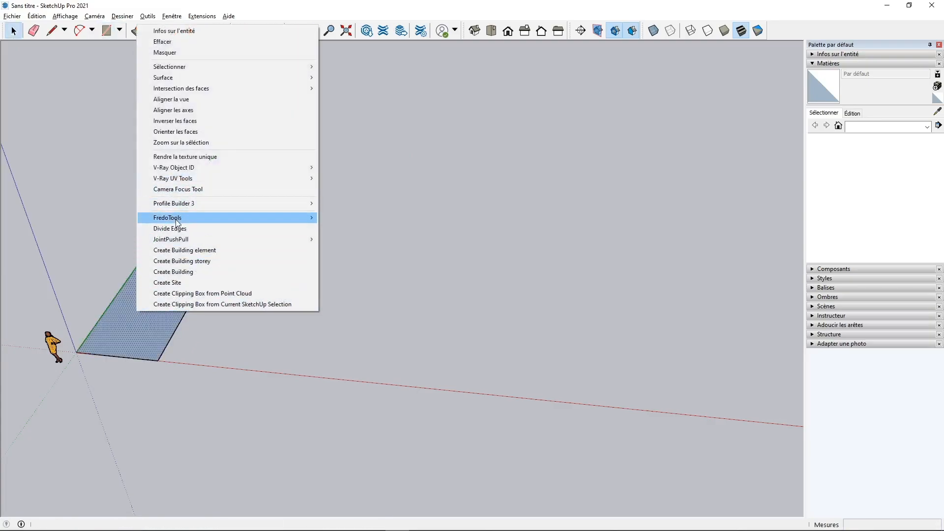
{"action": "left_click", "coordinate": [175, 120]}
- Copy the rectangle along the red axis with a small gap and multiply the copy x2 for three rectangles
{"action": "key", "text": "m"}
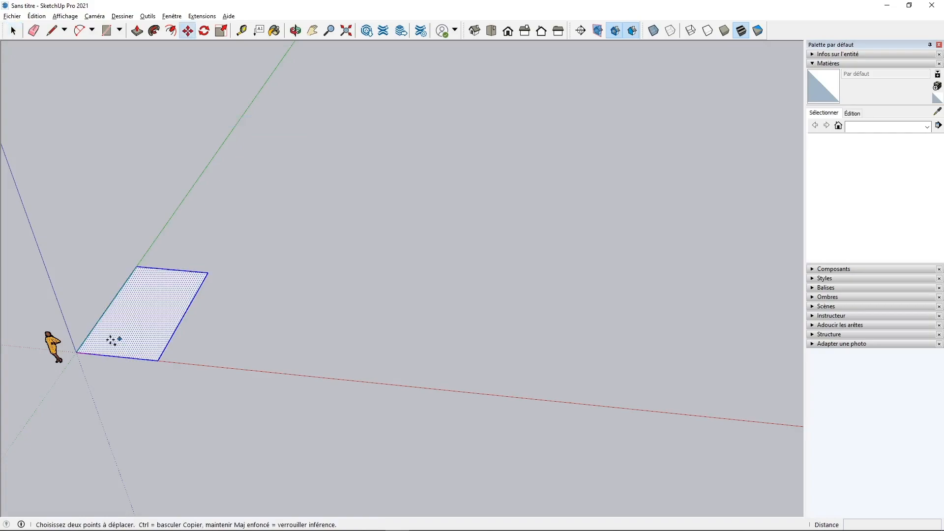
{"action": "left_click", "coordinate": [76, 352]}
{"action": "key", "text": "ctrl"}
{"action": "left_click", "coordinate": [179, 364]}
{"action": "type", "text": "x2"}
{"action": "key", "text": "Return"}
{"action": "key", "text": "space"}
{"action": "scroll", "coordinate": [145, 388], "scroll_direction": "up", "scroll_amount": 4}
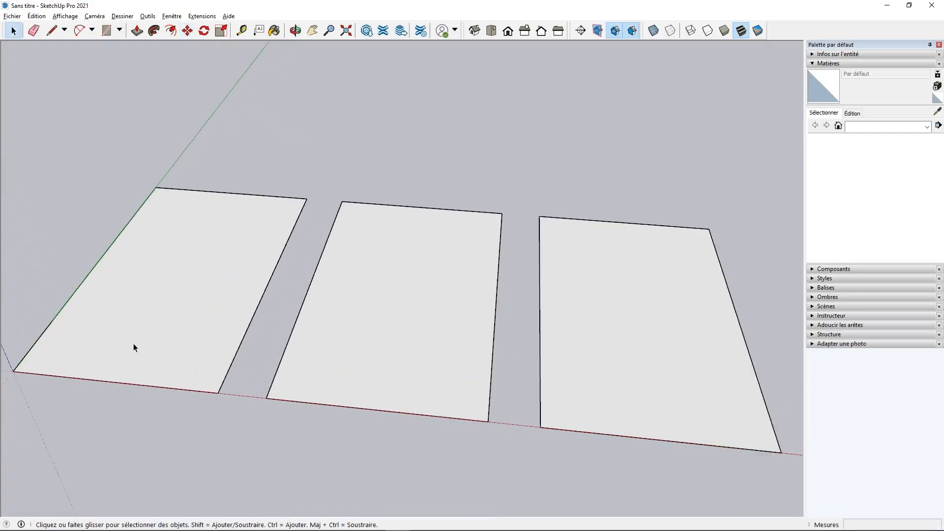
- Import Herbe001.jpg from Textures\Grass as a texture and apply it to the first rectangle at about 3.61 m wide
{"action": "left_click", "coordinate": [22, 19]}
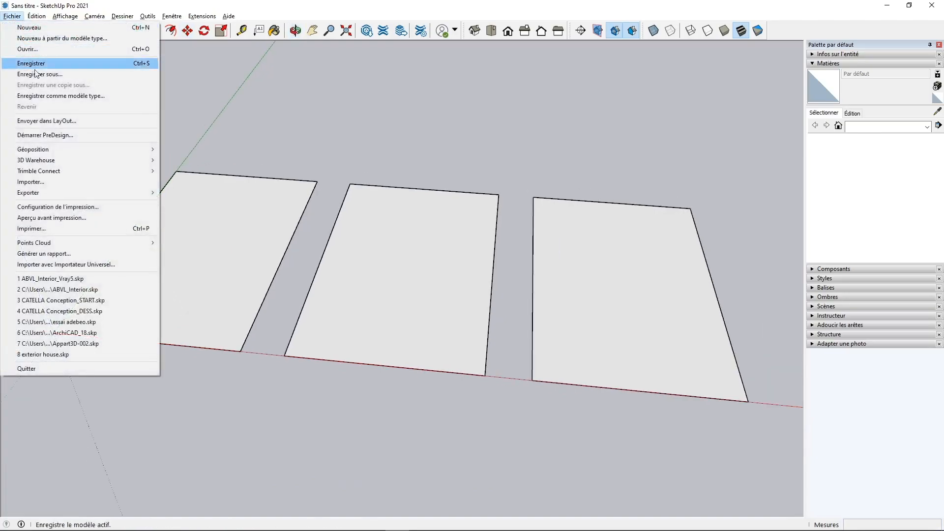
{"action": "left_click", "coordinate": [40, 184]}
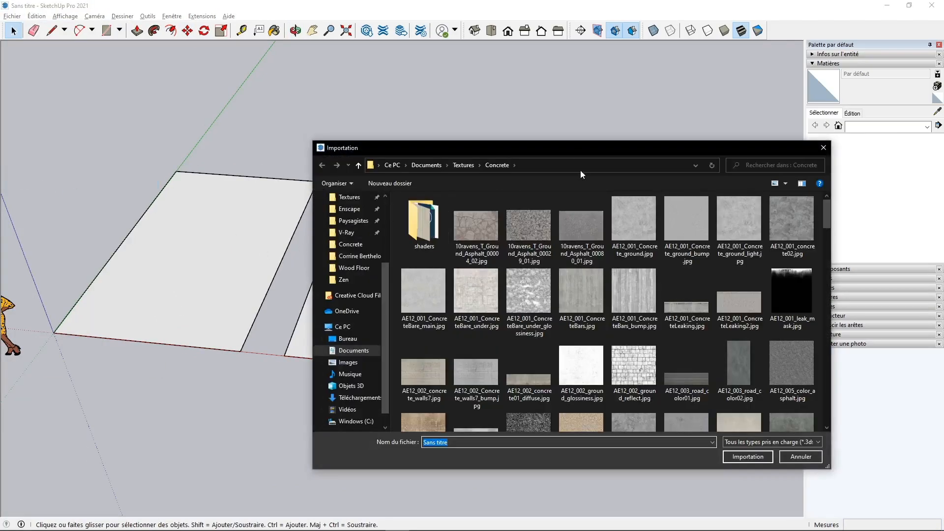
{"action": "left_click_drag", "start_coordinate": [560, 146], "coordinate": [427, 100]}
{"action": "left_click", "coordinate": [337, 122]}
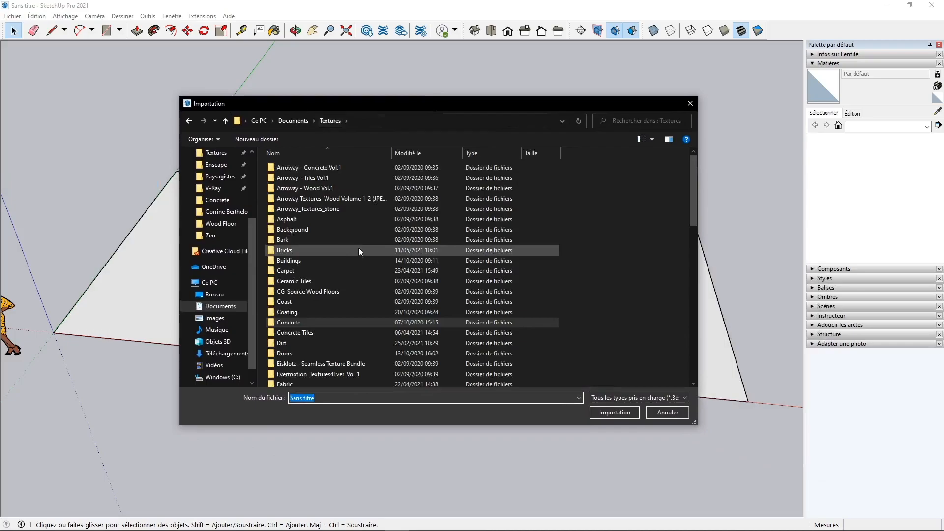
{"action": "scroll", "coordinate": [319, 363], "scroll_direction": "down", "scroll_amount": 4}
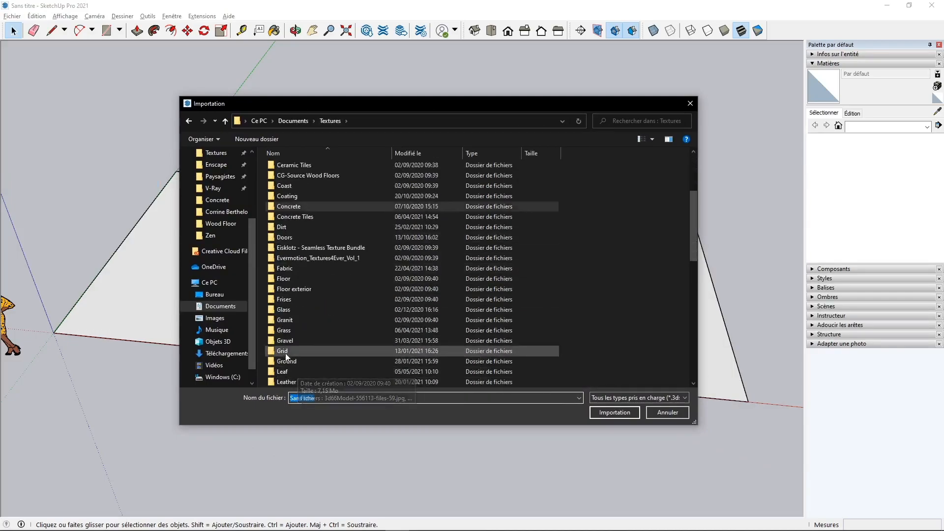
{"action": "double_click", "coordinate": [291, 332]}
{"action": "left_click", "coordinate": [646, 250]}
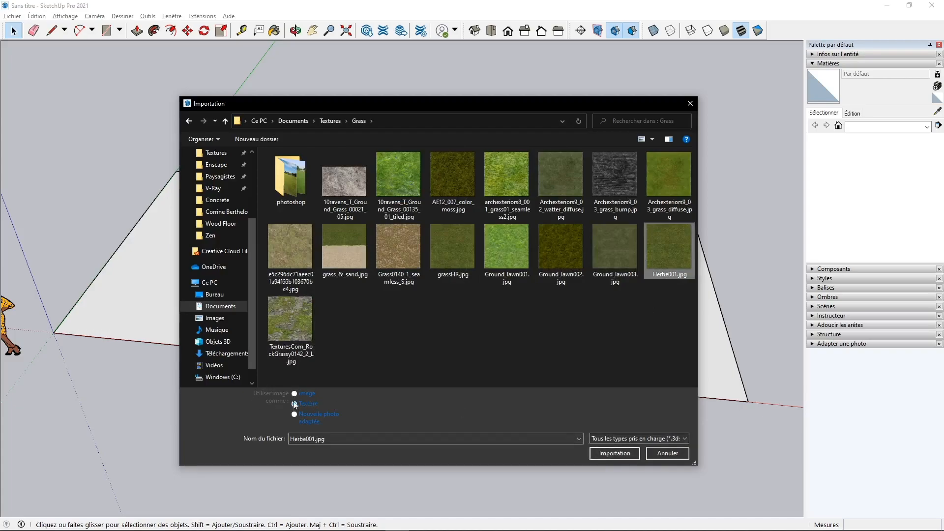
{"action": "left_click", "coordinate": [608, 455]}
{"action": "left_click", "coordinate": [73, 322]}
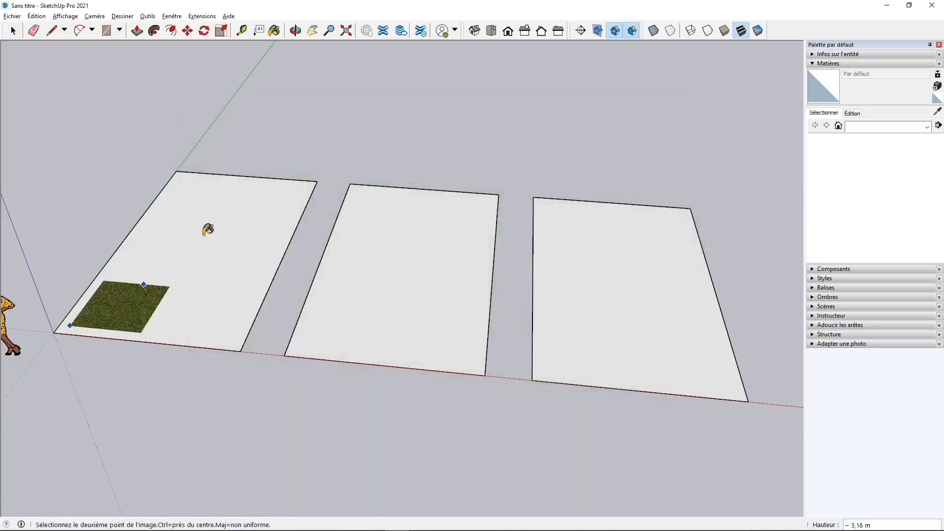
{"action": "left_click", "coordinate": [216, 231]}
{"action": "middle_click_drag", "start_coordinate": [152, 299], "coordinate": [352, 260], "text": "shift"}
{"action": "scroll", "coordinate": [354, 259], "scroll_direction": "up", "scroll_amount": 3}
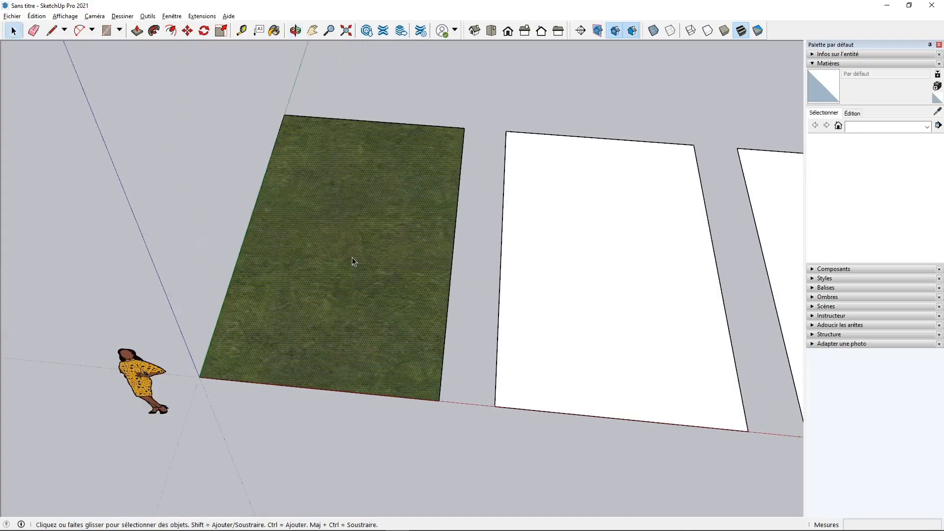
- Open the Herbe001 material among the model's materials for editing and set its texture width to 3 m
{"action": "left_click", "coordinate": [838, 126]}
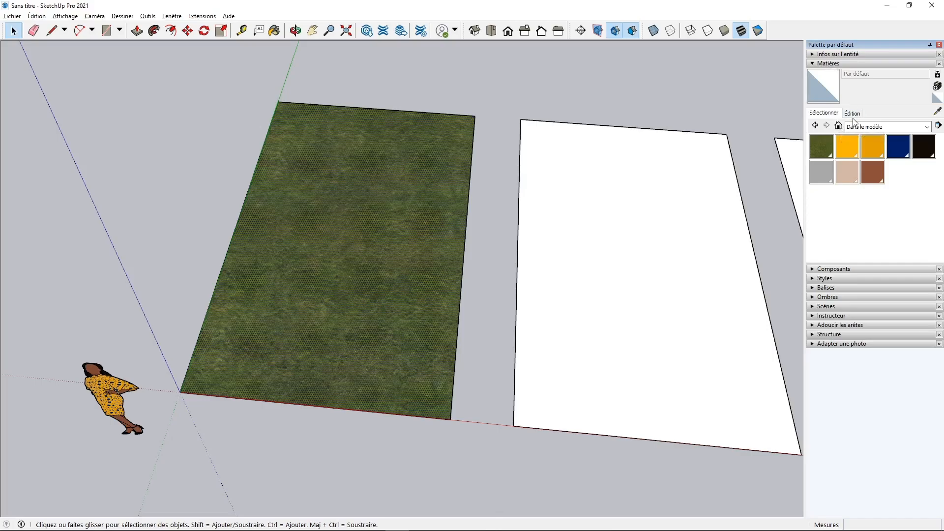
{"action": "double_click", "coordinate": [821, 148]}
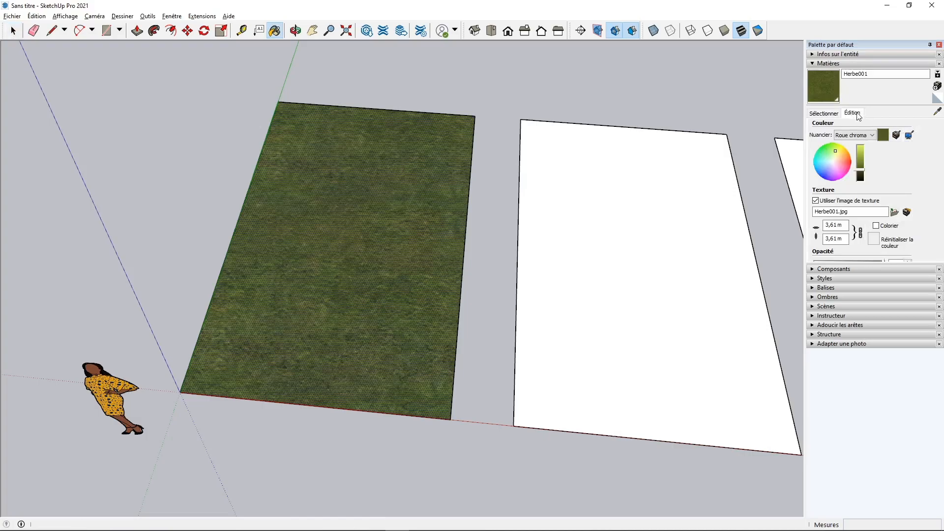
{"action": "left_click_drag", "start_coordinate": [858, 263], "coordinate": [864, 308]}
{"action": "left_click_drag", "start_coordinate": [836, 225], "coordinate": [814, 229]}
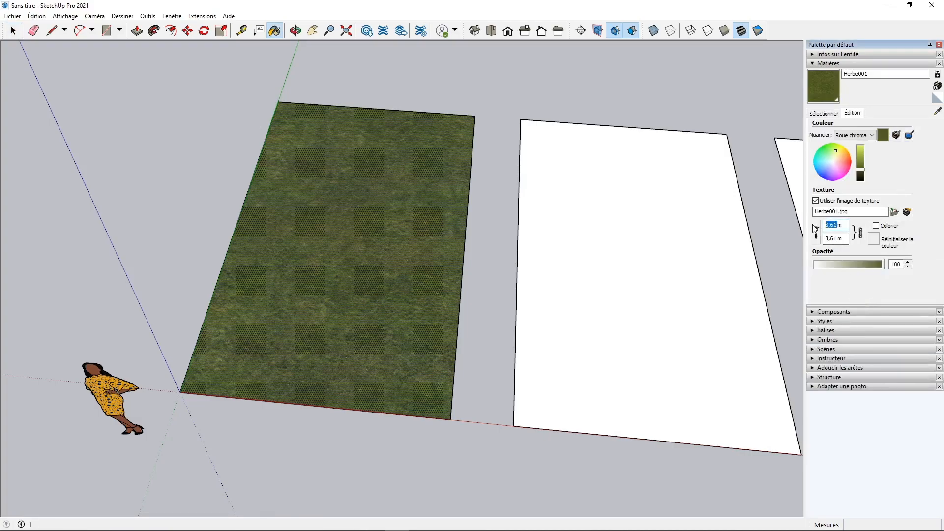
{"action": "type", "text": "3"}
{"action": "key", "text": "Tab"}
{"action": "middle_click_drag", "start_coordinate": [327, 306], "coordinate": [355, 303]}
{"action": "middle_click_drag", "start_coordinate": [425, 266], "coordinate": [402, 304]}
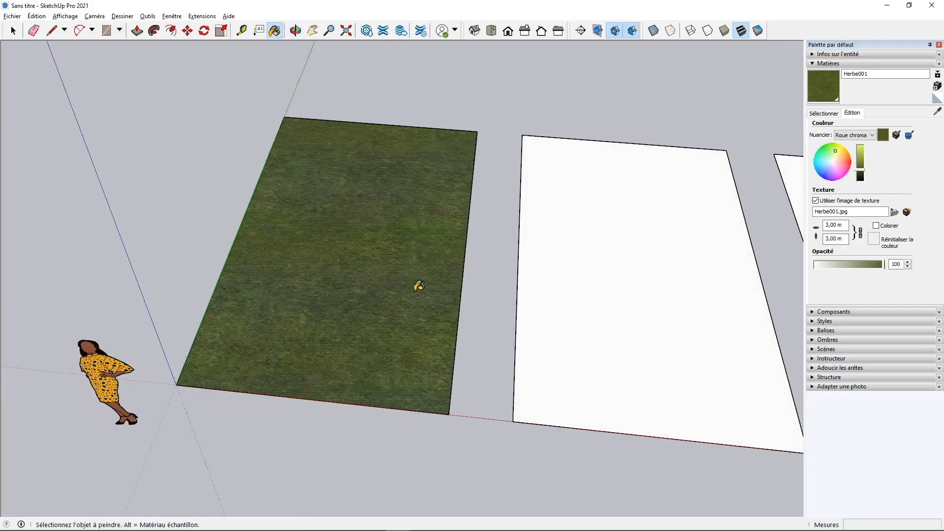
- Save the grass material as Herbe001.skm in the Herbe folder of Bibliotheque materiaux
{"action": "left_click", "coordinate": [824, 113]}
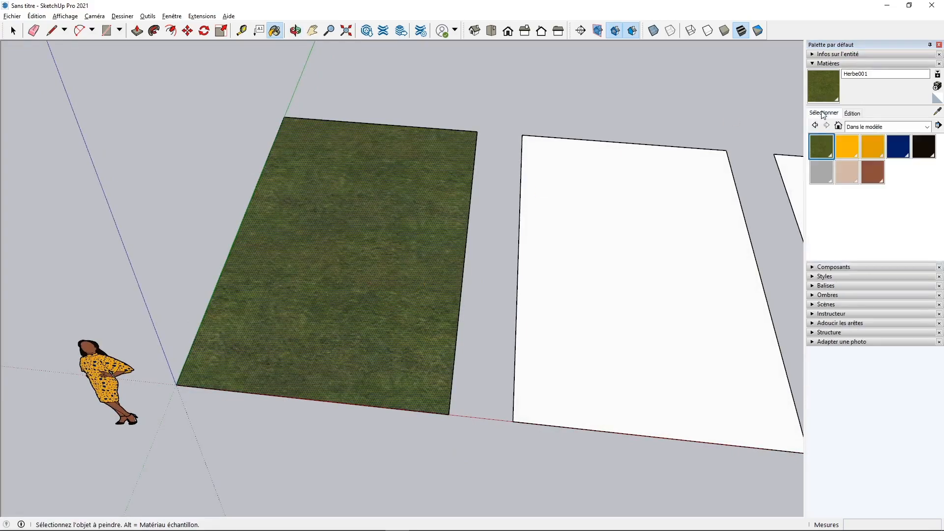
{"action": "right_click", "coordinate": [820, 146]}
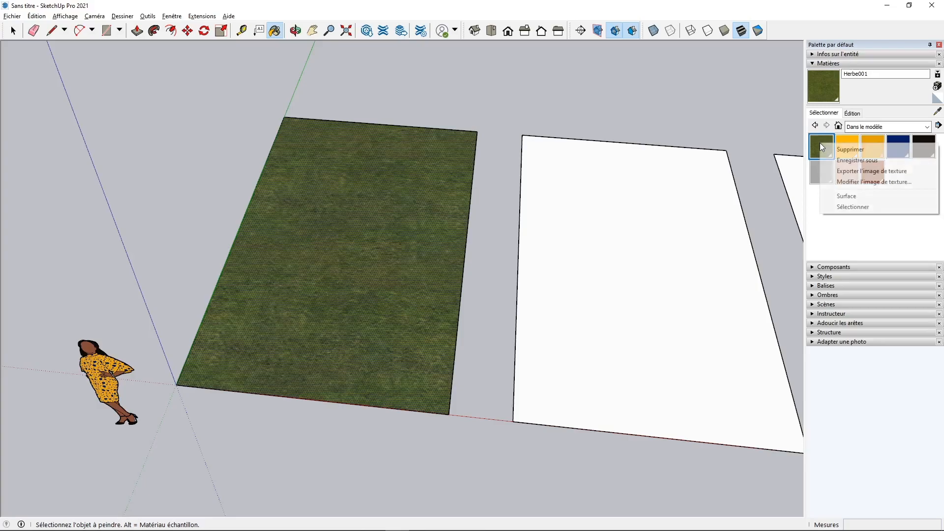
{"action": "left_click", "coordinate": [842, 160]}
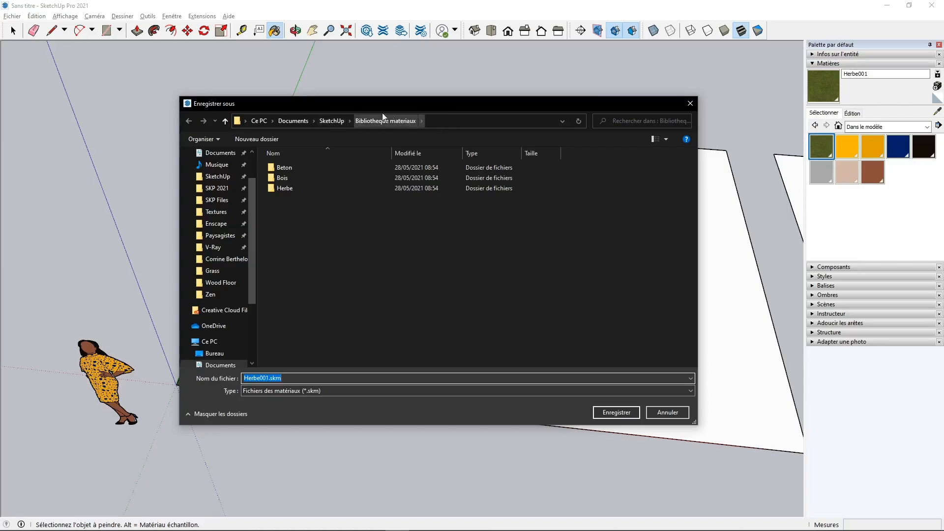
{"action": "double_click", "coordinate": [282, 189]}
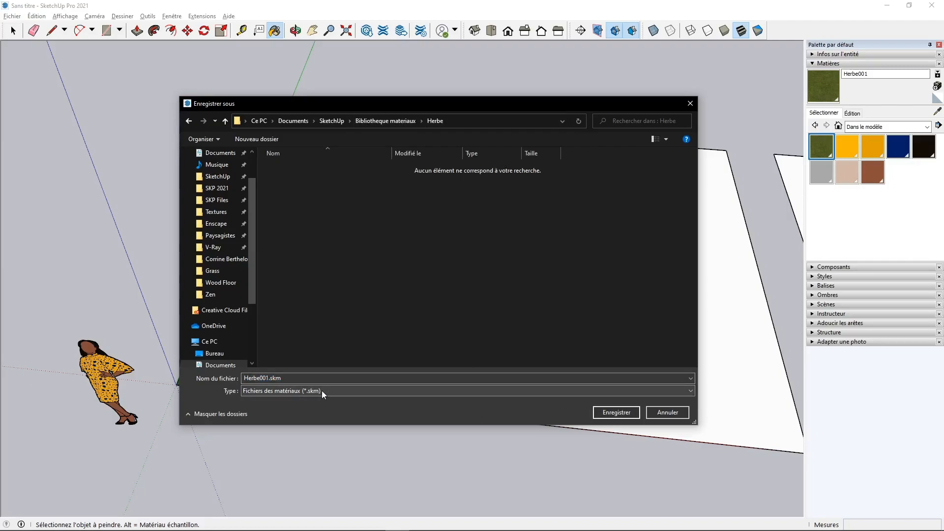
{"action": "left_click", "coordinate": [617, 412]}
- Import AE12_001_Concrete_ground.jpg from Textures\Concrete as a texture and apply it to the middle rectangle at about 2.83 m wide
{"action": "middle_click_drag", "start_coordinate": [610, 291], "coordinate": [406, 263], "text": "shift"}
{"action": "key", "text": "space"}
{"action": "left_click", "coordinate": [406, 263]}
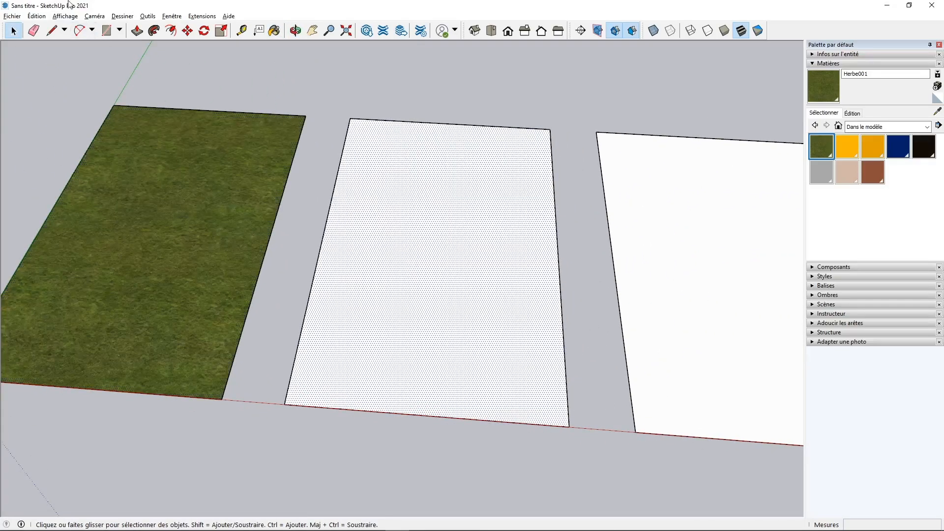
{"action": "left_click", "coordinate": [11, 16]}
{"action": "left_click", "coordinate": [67, 183]}
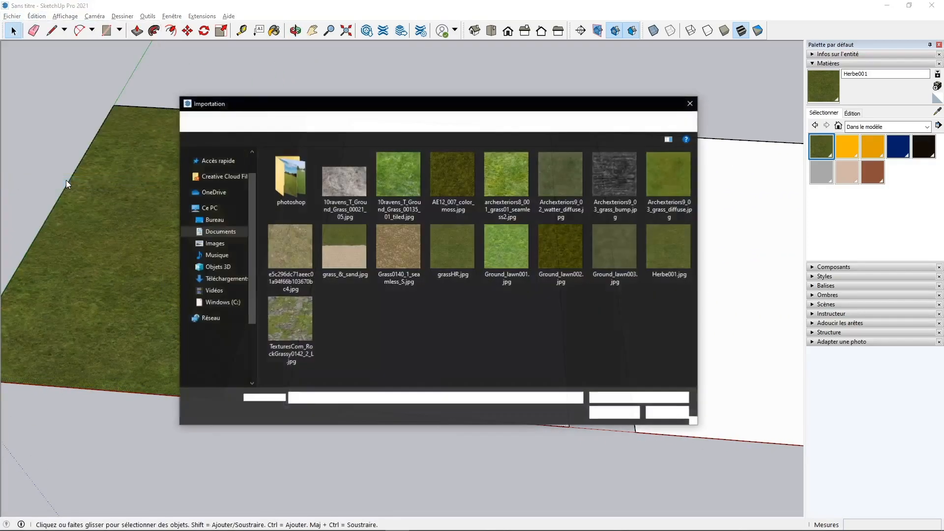
{"action": "left_click", "coordinate": [328, 120]}
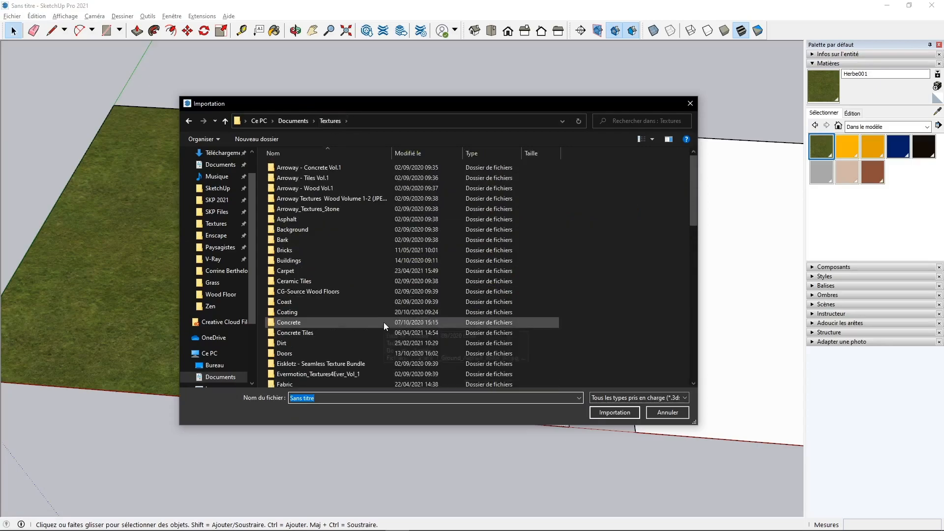
{"action": "double_click", "coordinate": [298, 321]}
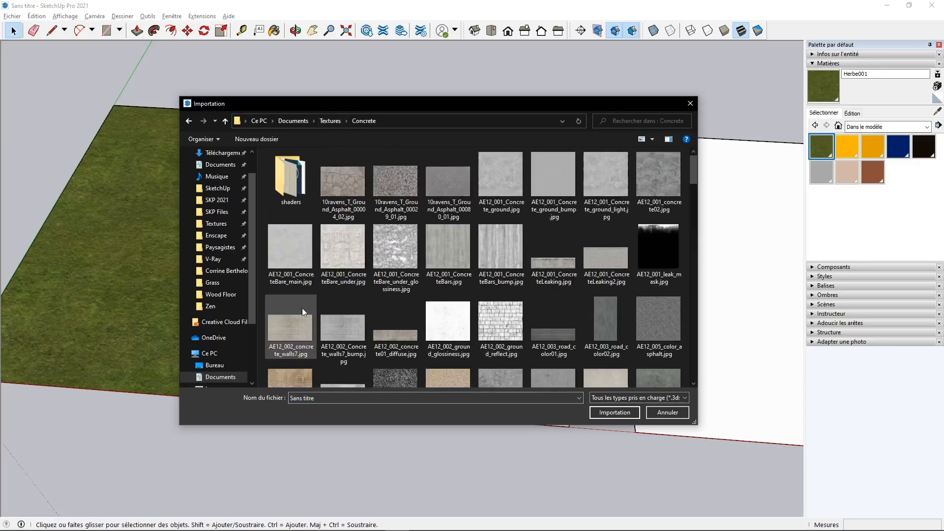
{"action": "left_click", "coordinate": [504, 178]}
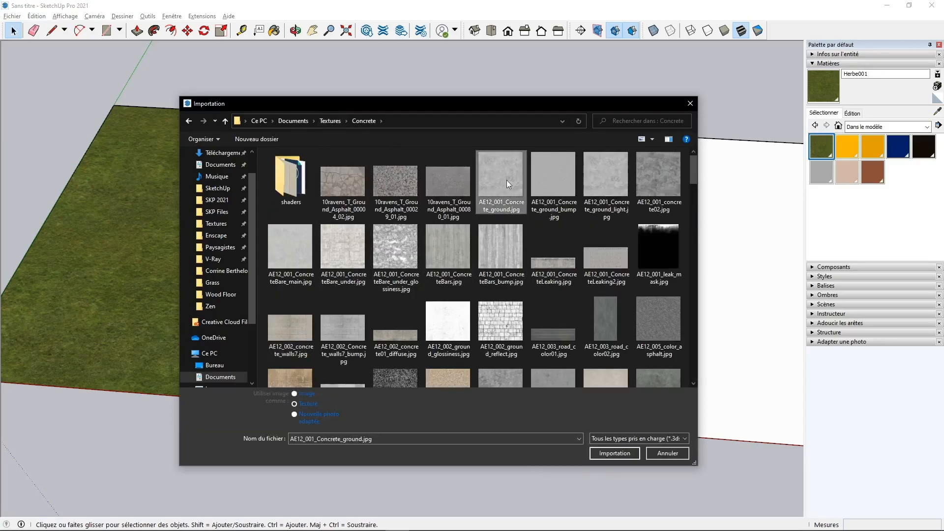
{"action": "left_click", "coordinate": [614, 453]}
{"action": "left_click", "coordinate": [318, 389]}
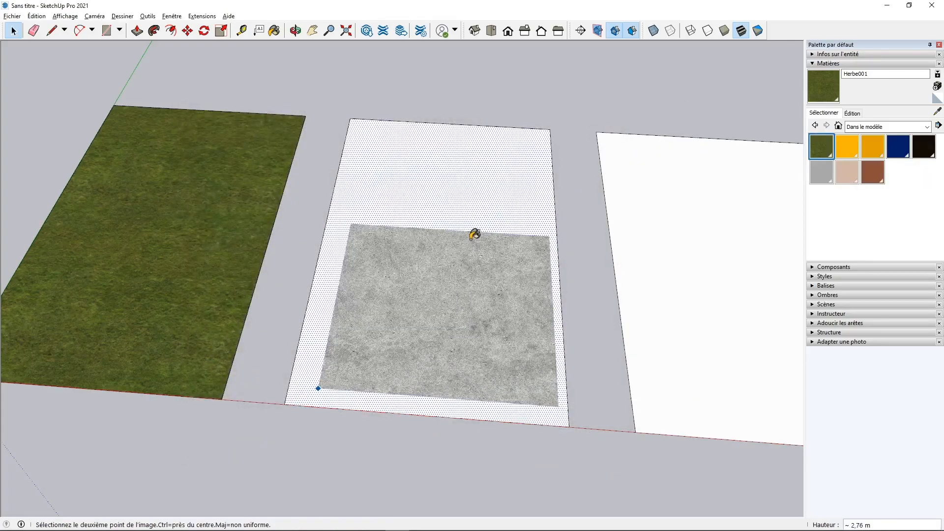
{"action": "left_click", "coordinate": [472, 237]}
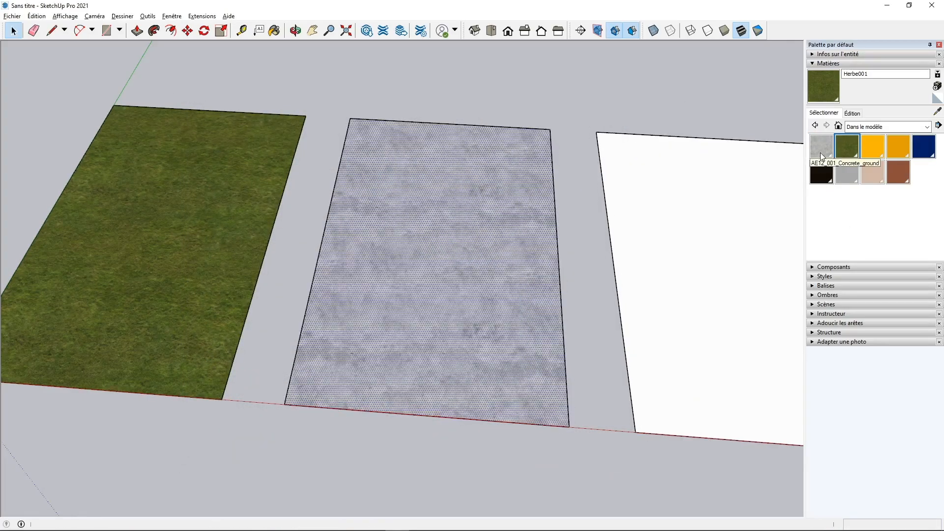
- Rename the AE12_001_Concrete_ground material as Beton001 and set its texture width to 2 m
{"action": "double_click", "coordinate": [819, 152]}
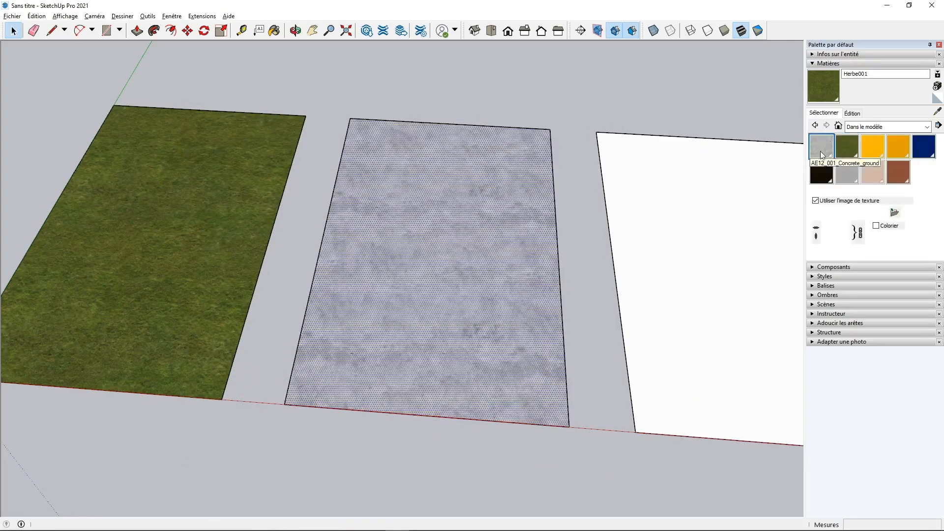
{"action": "left_click", "coordinate": [869, 77]}
{"action": "type", "text": "Bet"}
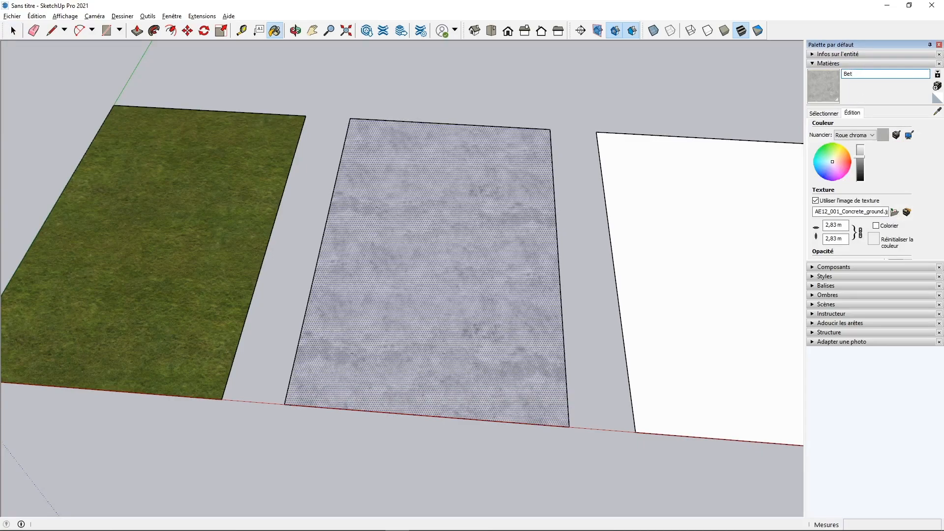
{"action": "type", "text": "on001"}
{"action": "double_click", "coordinate": [831, 224]}
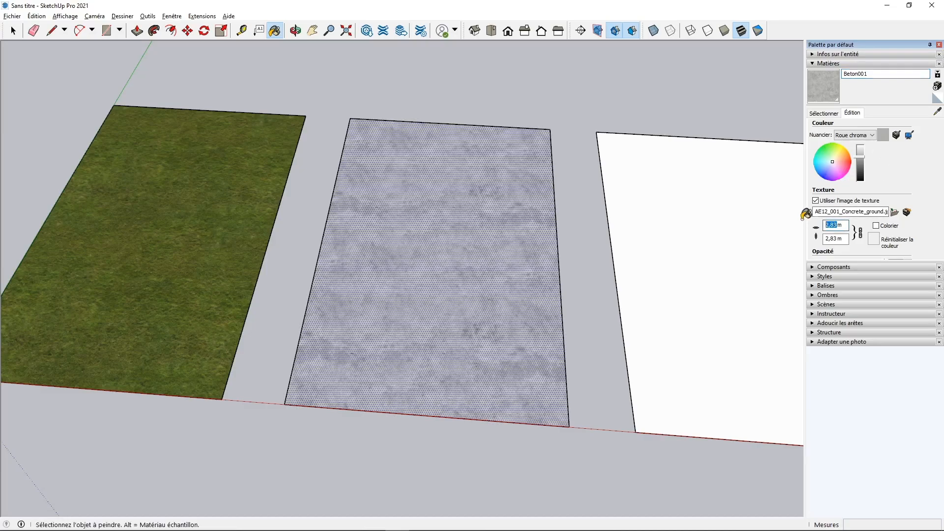
{"action": "type", "text": "2"}
{"action": "key", "text": "Tab"}
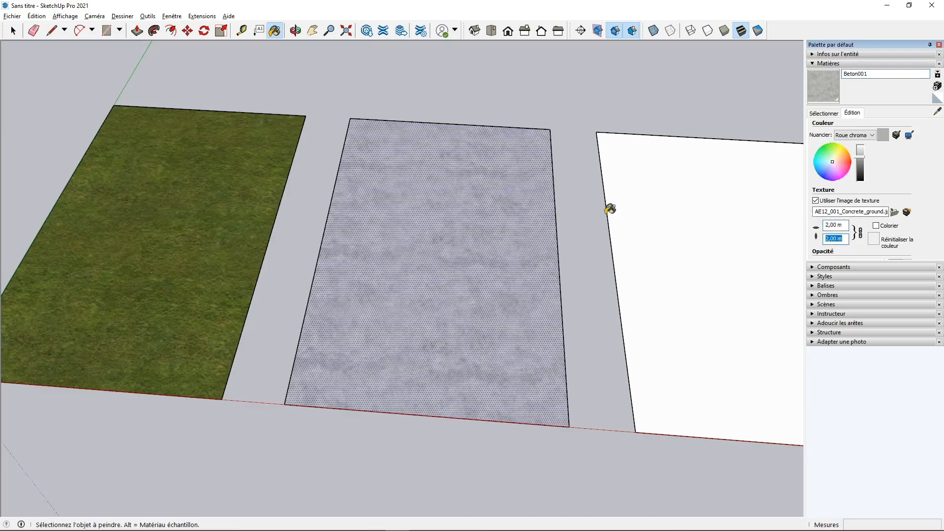
- Save the concrete material as Beton001.skm in the Beton folder of Bibliotheque materiaux
{"action": "left_click", "coordinate": [823, 112]}
{"action": "right_click", "coordinate": [820, 144]}
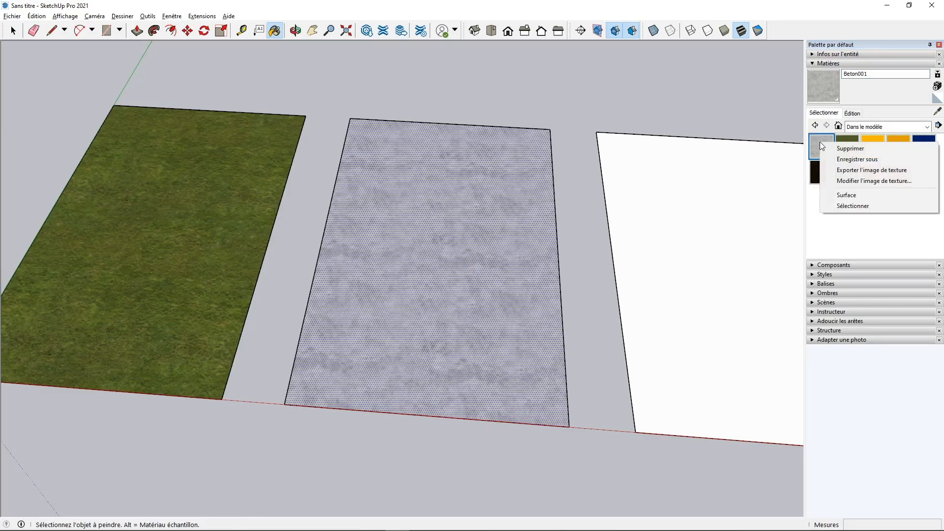
{"action": "left_click", "coordinate": [846, 159]}
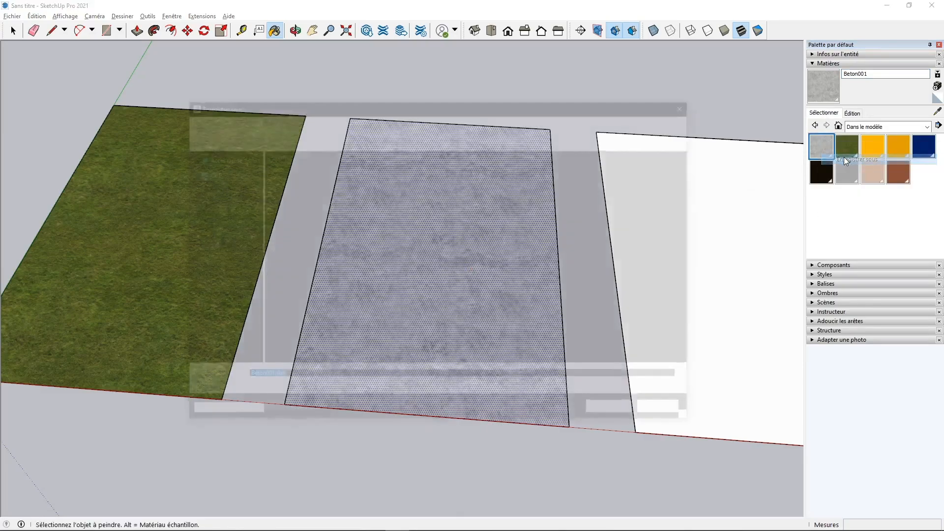
{"action": "left_click", "coordinate": [401, 123]}
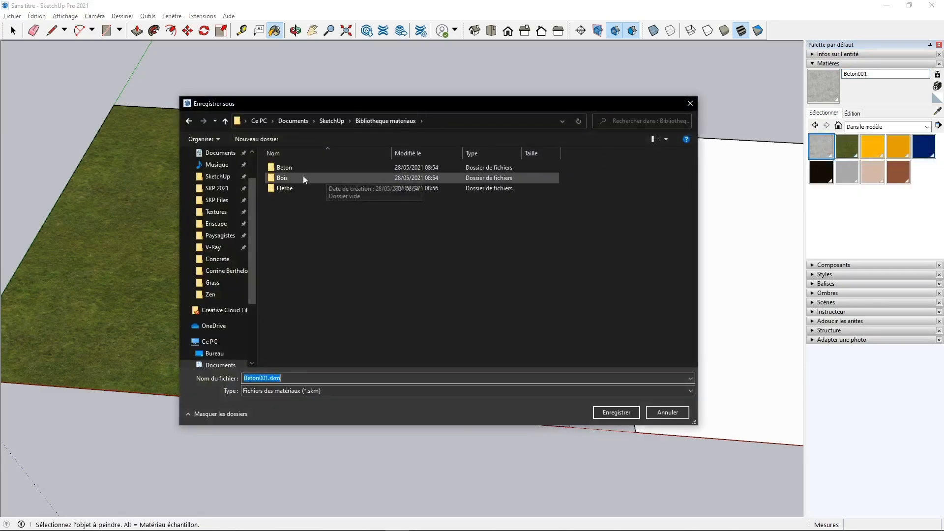
{"action": "double_click", "coordinate": [292, 167]}
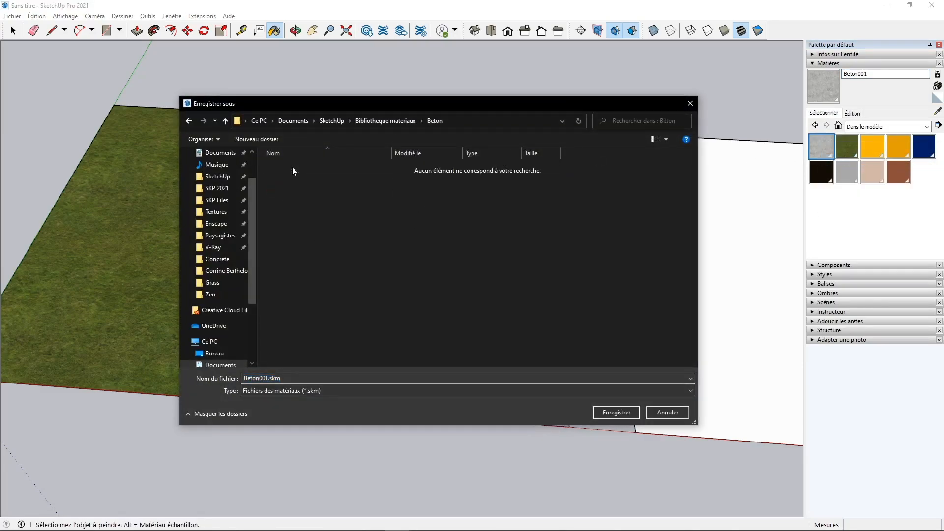
{"action": "left_click", "coordinate": [604, 417]}
- Import AE12_006_color_wood1.png from Textures\Wood as a texture and apply it to the blank third rectangle at about 1.80 m wide
{"action": "key", "text": "o"}
{"action": "middle_click_drag", "start_coordinate": [408, 273], "coordinate": [413, 273]}
{"action": "middle_click_drag", "start_coordinate": [639, 271], "coordinate": [398, 258], "text": "shift"}
{"action": "middle_click_drag", "start_coordinate": [464, 264], "coordinate": [435, 260]}
{"action": "left_click", "coordinate": [418, 250]}
{"action": "left_click", "coordinate": [12, 15]}
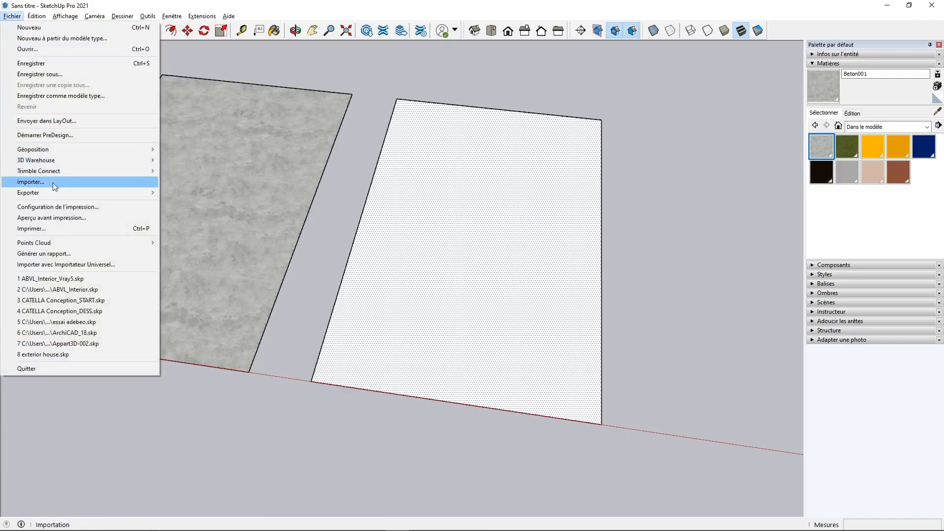
{"action": "left_click", "coordinate": [53, 182]}
{"action": "scroll", "coordinate": [389, 291], "scroll_direction": "down", "scroll_amount": 10}
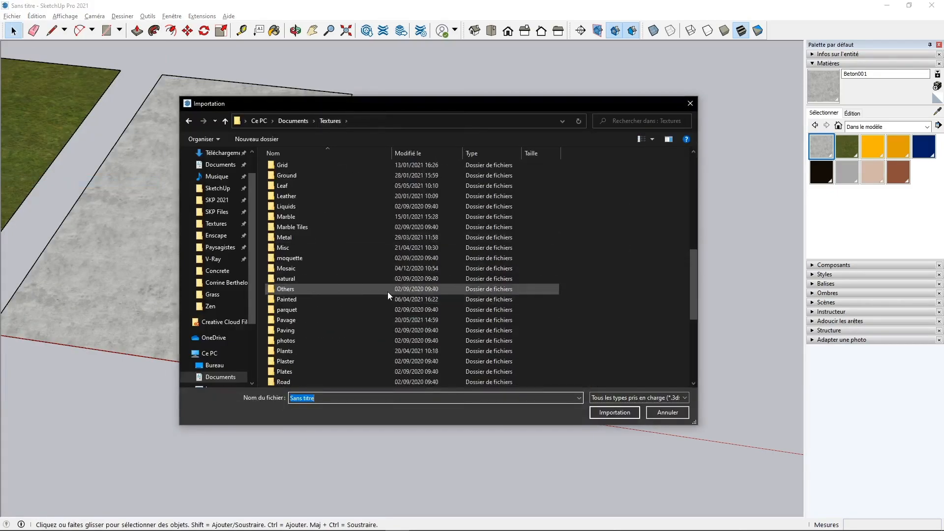
{"action": "double_click", "coordinate": [297, 351]}
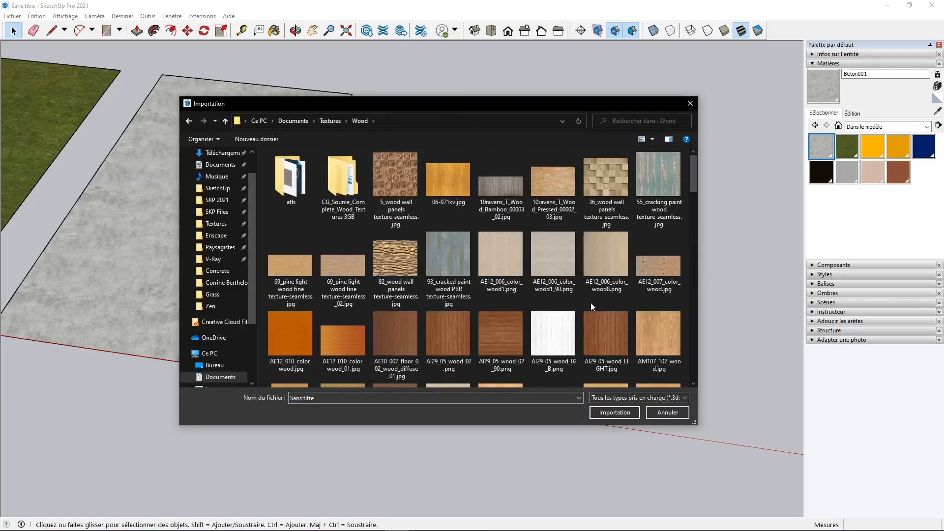
{"action": "left_click", "coordinate": [498, 254]}
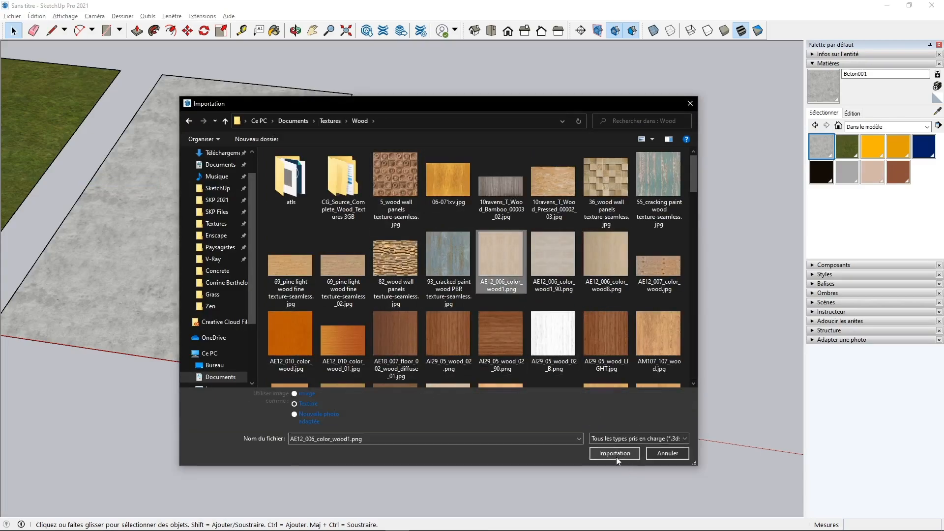
{"action": "left_click", "coordinate": [616, 456]}
{"action": "left_click", "coordinate": [340, 365]}
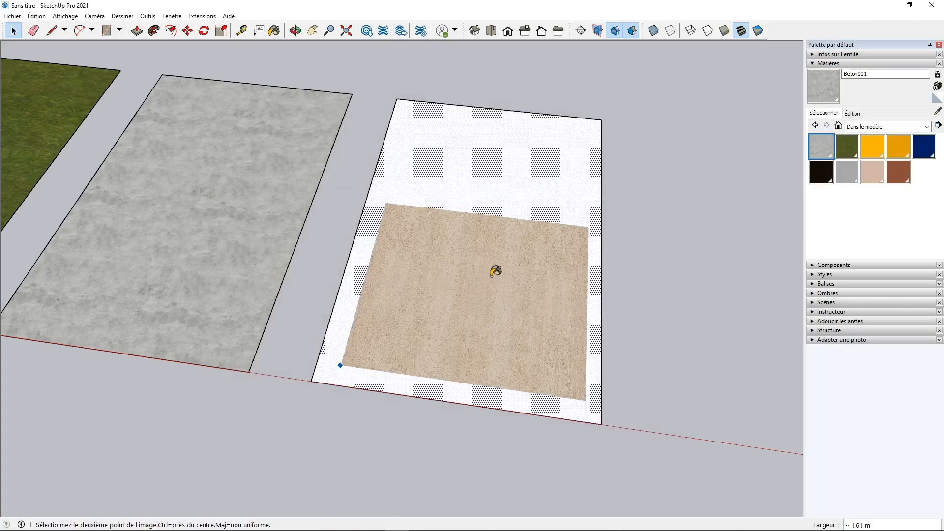
{"action": "left_click", "coordinate": [492, 273]}
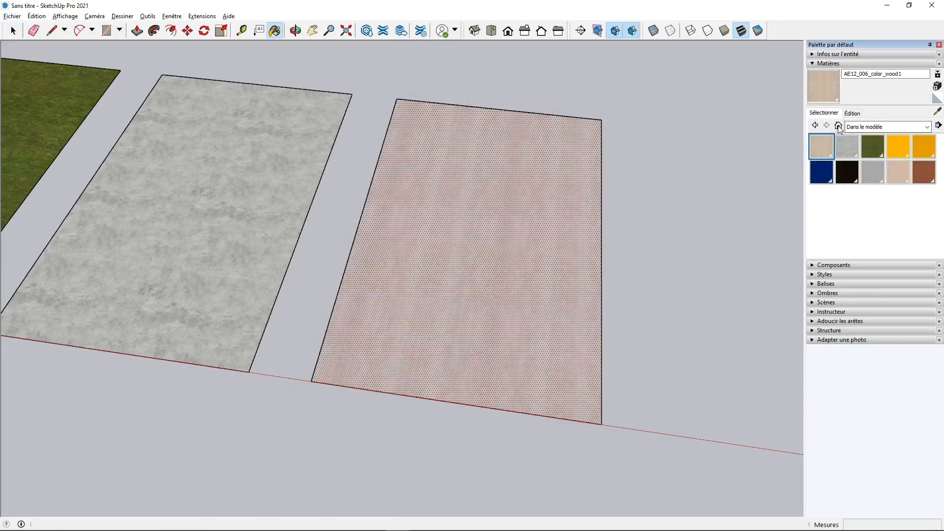
- Set the texture width of the AE12_006_color_wood1 material to 1.2 m
{"action": "double_click", "coordinate": [820, 145]}
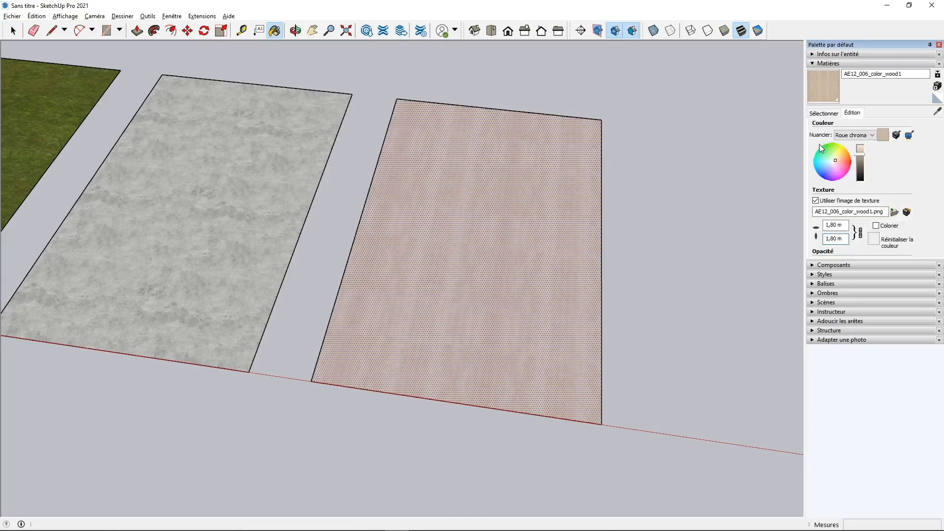
{"action": "double_click", "coordinate": [836, 225]}
{"action": "type", "text": "1,2"}
{"action": "key", "text": "Tab"}
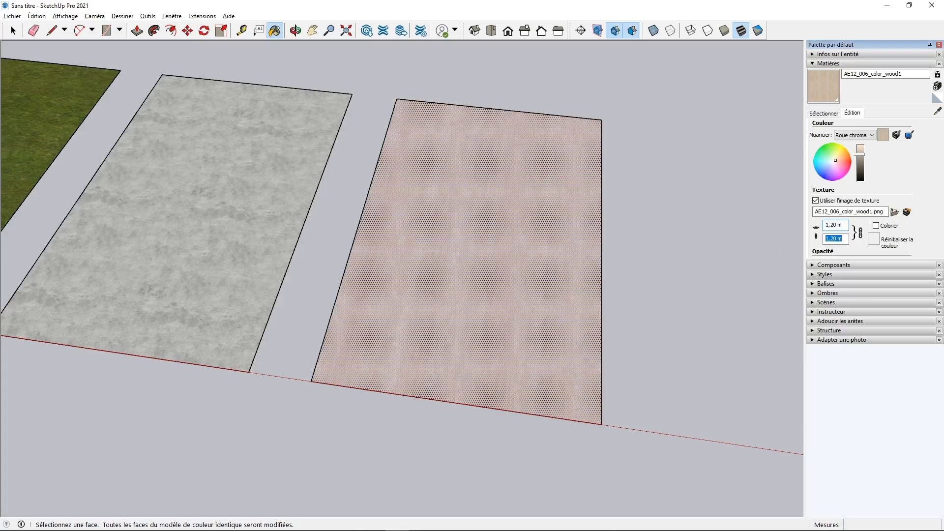
{"action": "scroll", "coordinate": [471, 366], "scroll_direction": "up", "scroll_amount": 10}
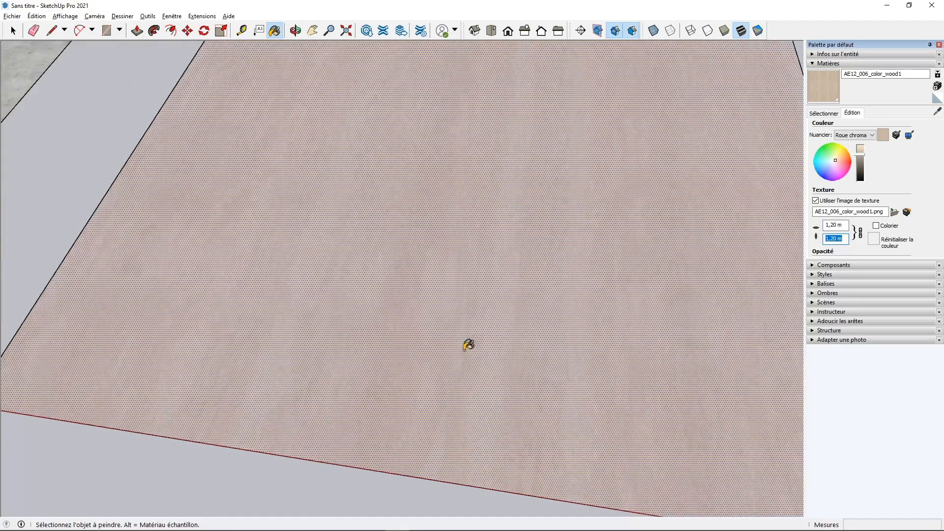
{"action": "scroll", "coordinate": [221, 348], "scroll_direction": "down", "scroll_amount": 2}
{"action": "scroll", "coordinate": [474, 312], "scroll_direction": "down", "scroll_amount": 5}
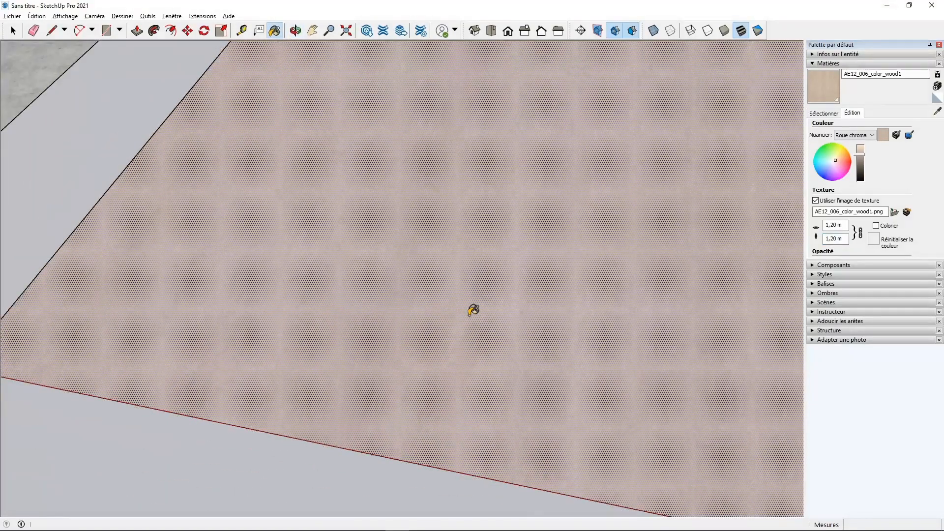
- Save the wood material as Bois001.skm in the Bois folder of Bibliotheque materiaux
{"action": "left_click", "coordinate": [818, 113]}
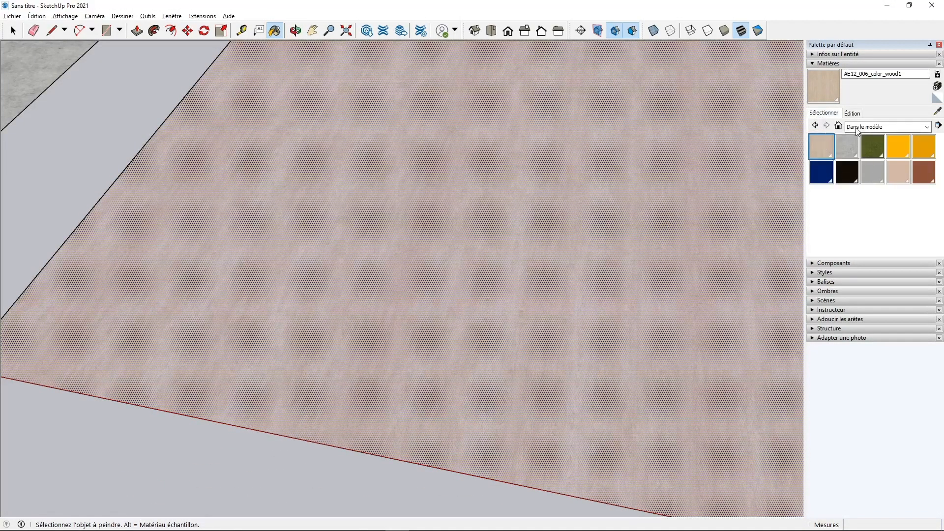
{"action": "right_click", "coordinate": [816, 146]}
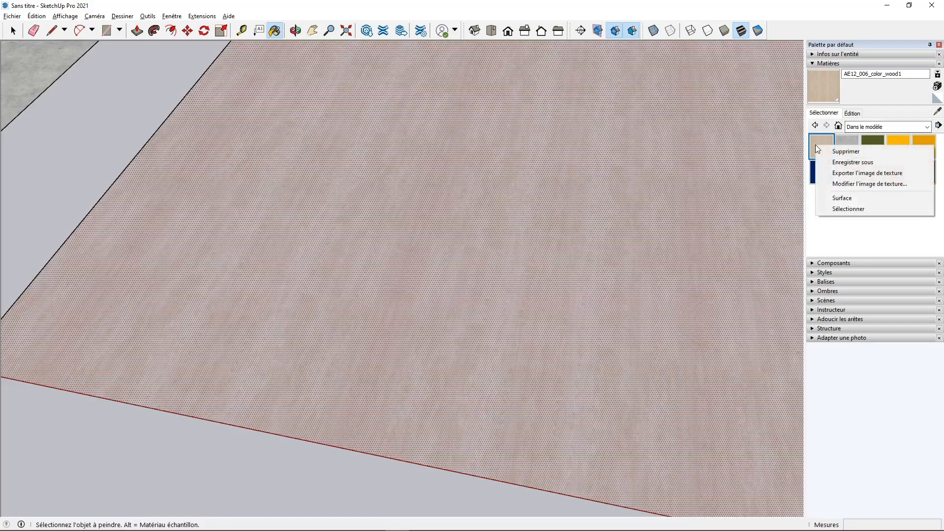
{"action": "left_click", "coordinate": [836, 163]}
{"action": "left_click", "coordinate": [385, 121]}
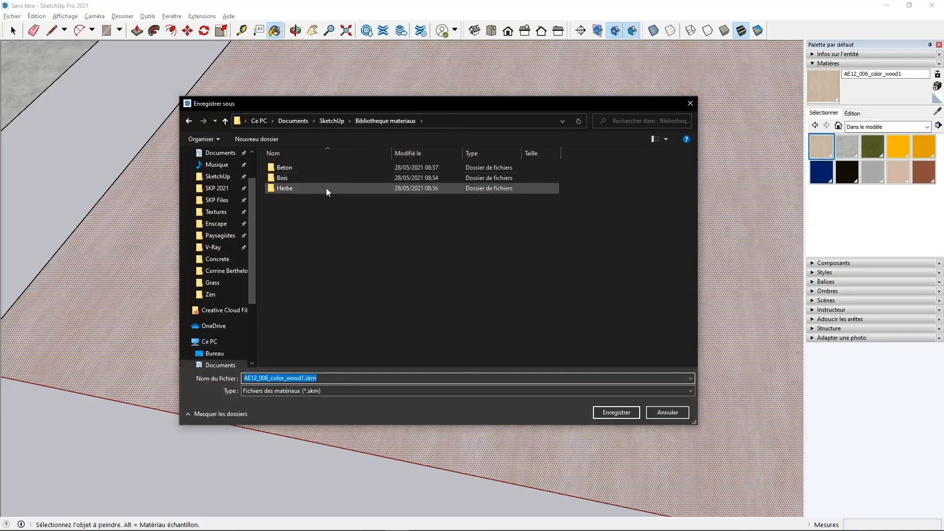
{"action": "double_click", "coordinate": [288, 180]}
{"action": "left_click", "coordinate": [303, 377]}
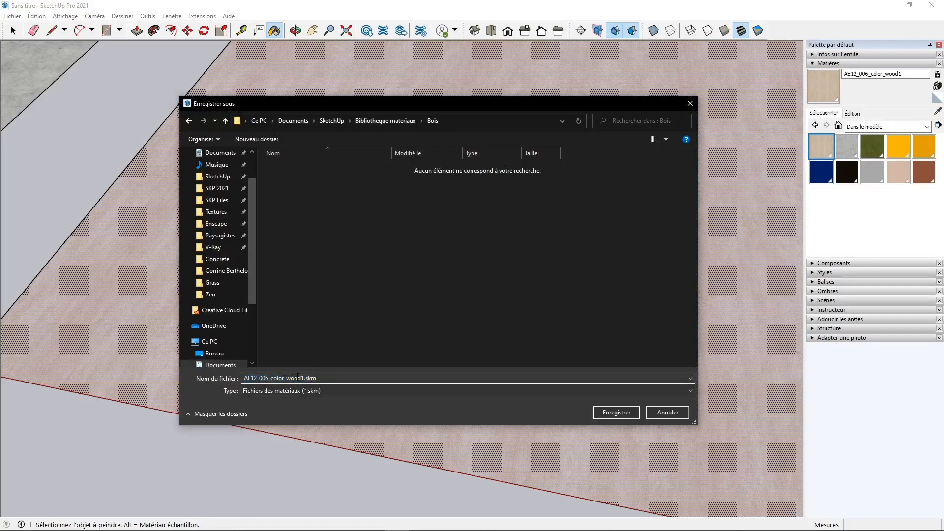
{"action": "double_click", "coordinate": [303, 377]}
{"action": "type", "text": "Bois001"}
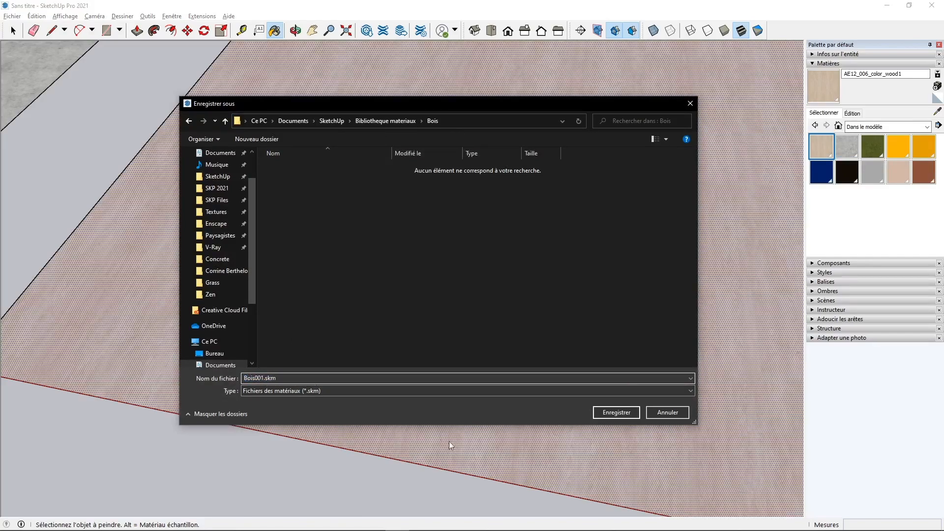
{"action": "left_click", "coordinate": [612, 414]}
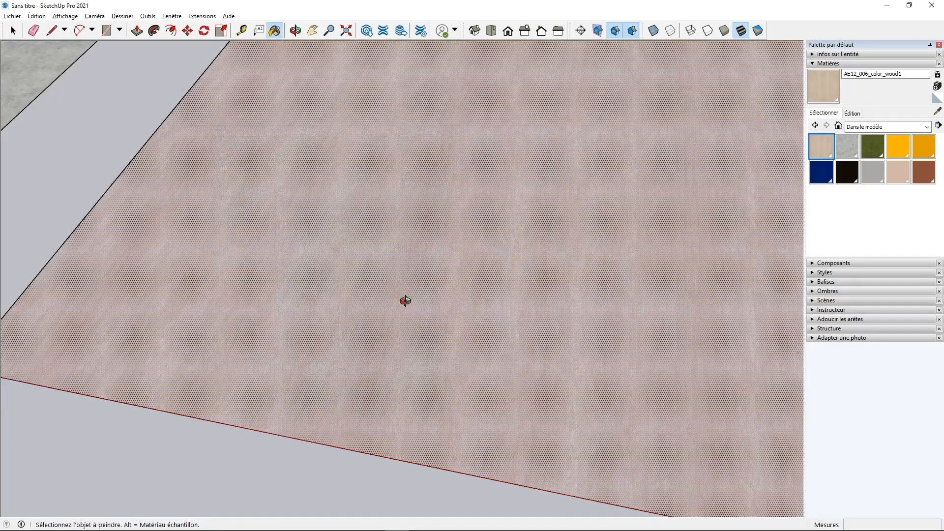
- Delete the grass, concrete and wood rectangles from the model
{"action": "scroll", "coordinate": [408, 305], "scroll_direction": "up", "scroll_amount": 6}
{"action": "key", "text": "space"}
{"action": "scroll", "coordinate": [443, 329], "scroll_direction": "down", "scroll_amount": 2}
{"action": "left_click", "coordinate": [465, 348]}
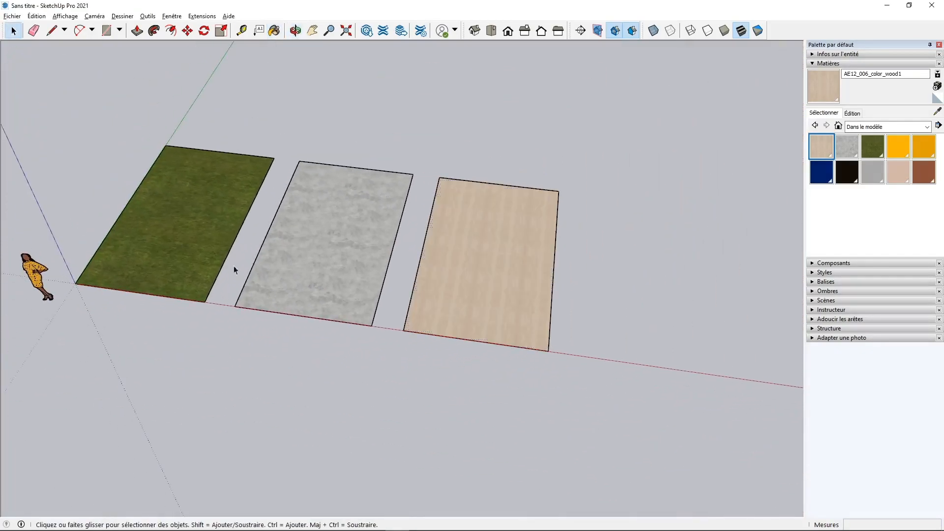
{"action": "left_click_drag", "start_coordinate": [608, 415], "coordinate": [126, 79]}
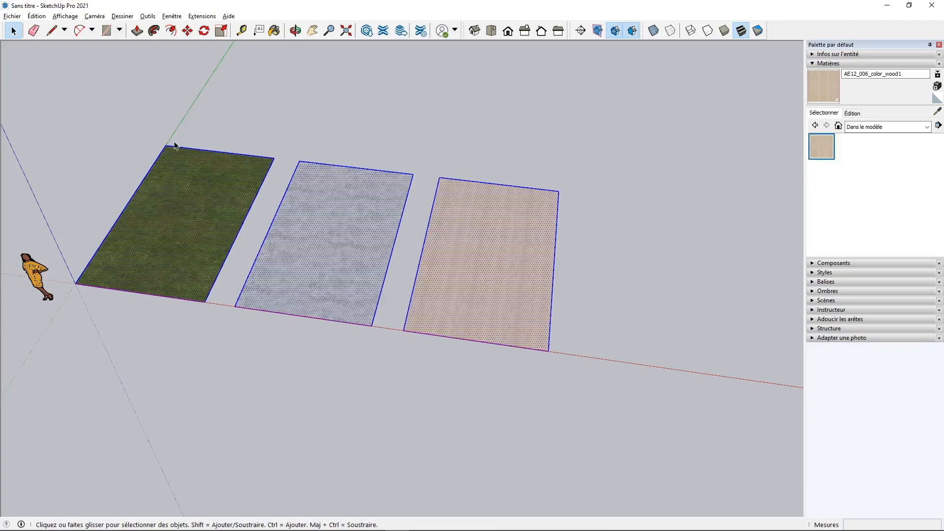
{"action": "key", "text": "Delete"}
- Draw one large ground rectangle starting at the origin and reverse its face so the white front faces up
{"action": "key", "text": "r"}
{"action": "left_click", "coordinate": [75, 284]}
{"action": "left_click", "coordinate": [423, 159]}
{"action": "key", "text": "space"}
{"action": "right_click", "coordinate": [254, 214]}
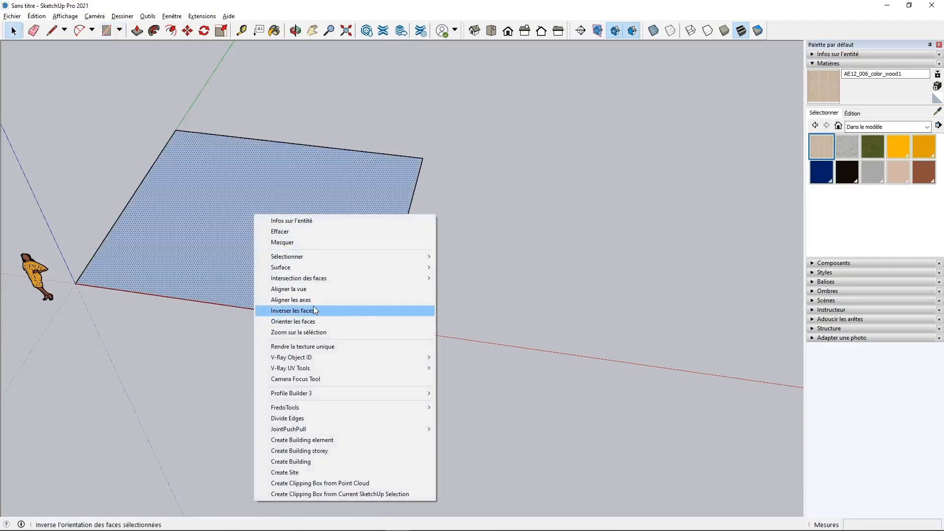
{"action": "left_click", "coordinate": [316, 311]}
{"action": "scroll", "coordinate": [559, 360], "scroll_direction": "up", "scroll_amount": 3}
{"action": "scroll", "coordinate": [560, 361], "scroll_direction": "down", "scroll_amount": 2}
- Open the Bibliotheque materiaux folder as a materials collection
{"action": "left_click", "coordinate": [885, 126]}
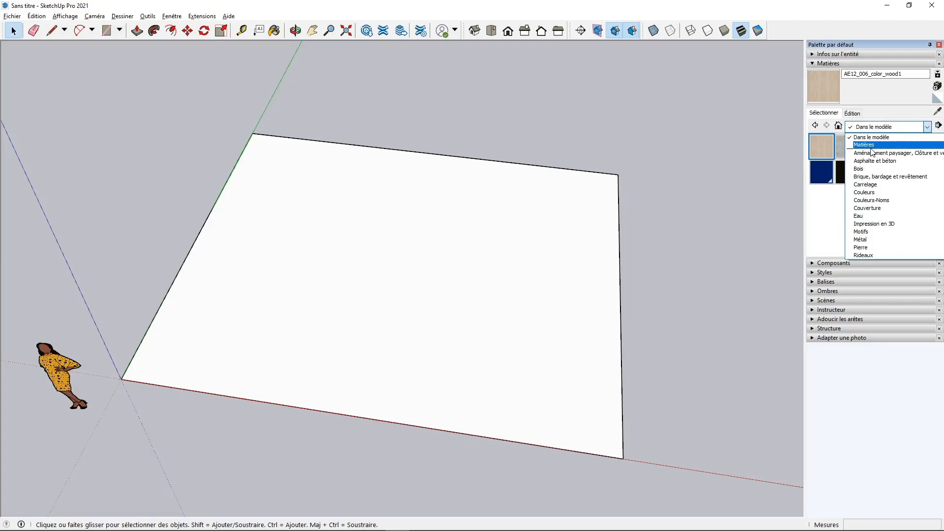
{"action": "left_click", "coordinate": [878, 145]}
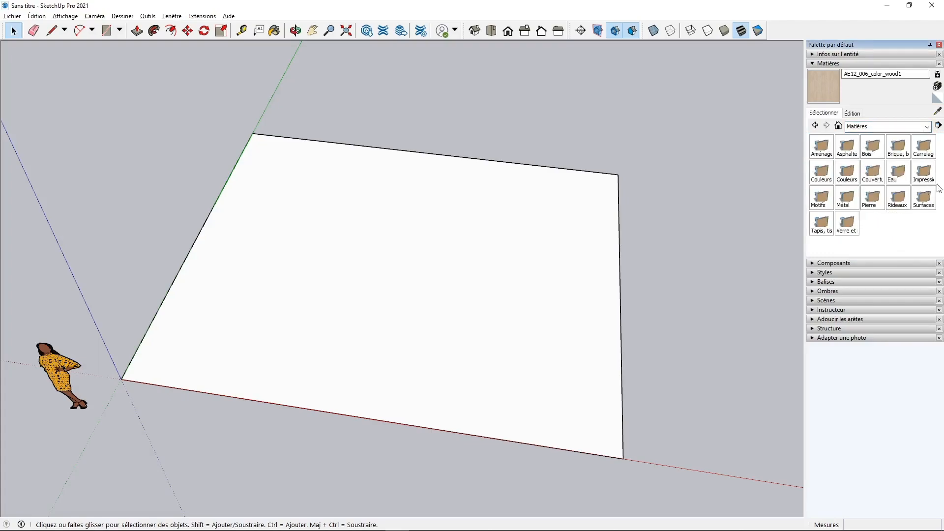
{"action": "left_click", "coordinate": [939, 126]}
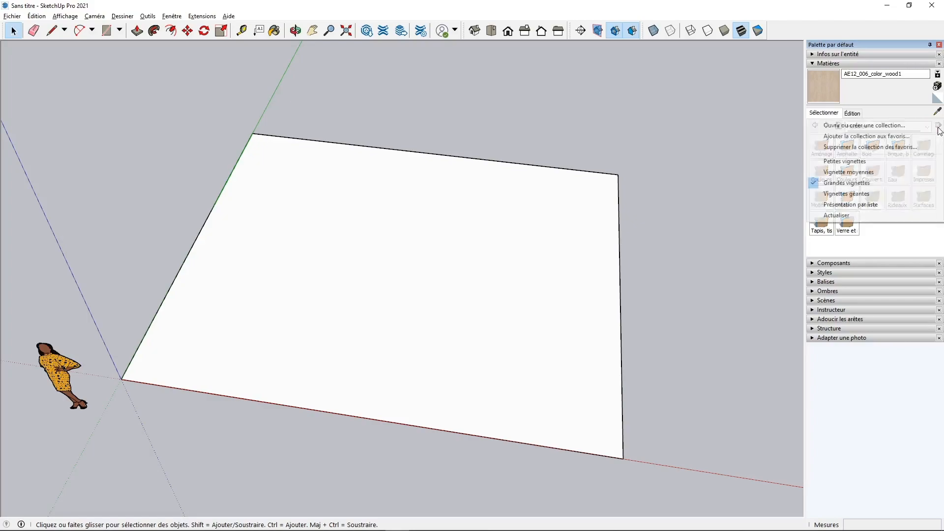
{"action": "left_click", "coordinate": [853, 125]}
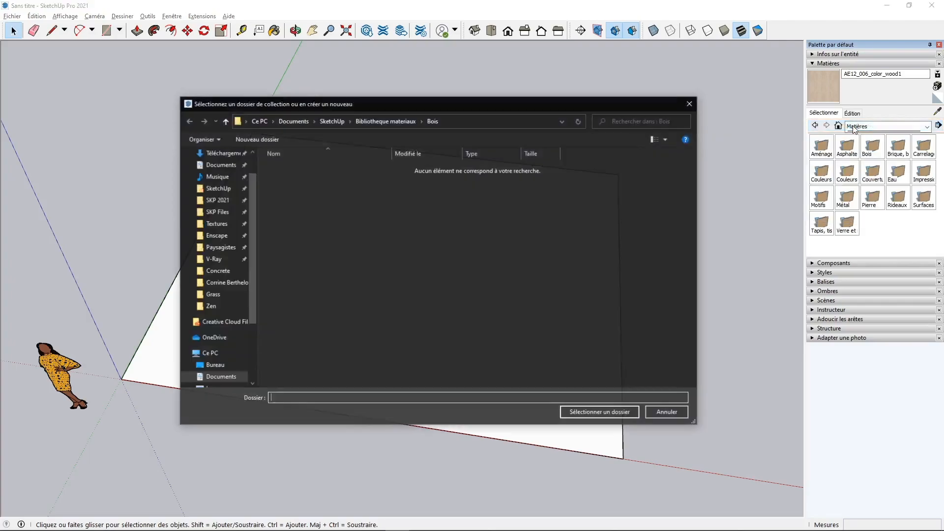
{"action": "left_click", "coordinate": [380, 122]}
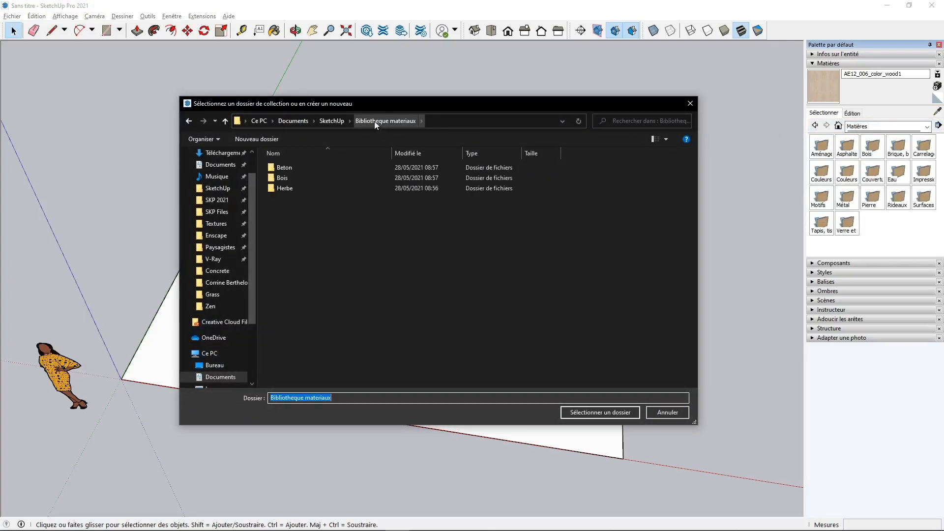
{"action": "left_click", "coordinate": [581, 414]}
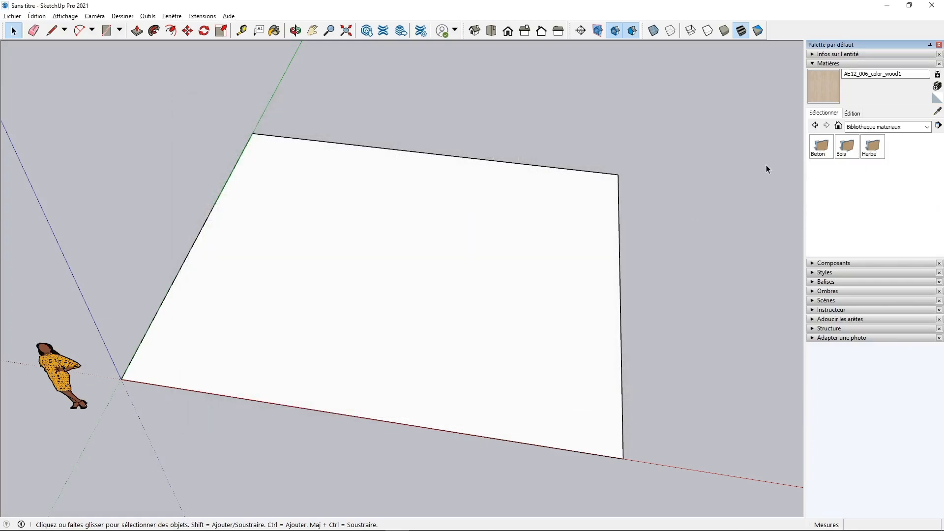
- Paint the large rectangle with Beton001 from the Beton folder of the Bibliotheque materiaux collection
{"action": "left_click", "coordinate": [927, 127]}
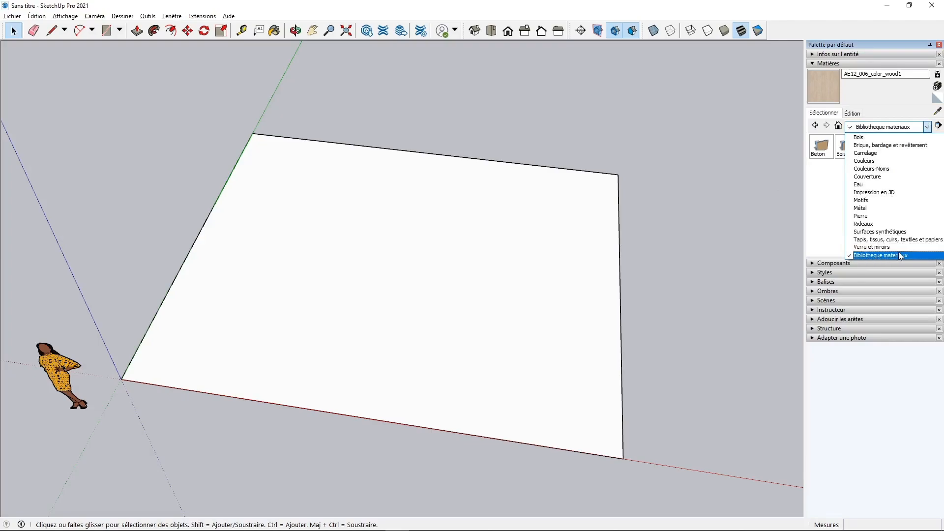
{"action": "left_click", "coordinate": [898, 254]}
{"action": "double_click", "coordinate": [821, 147]}
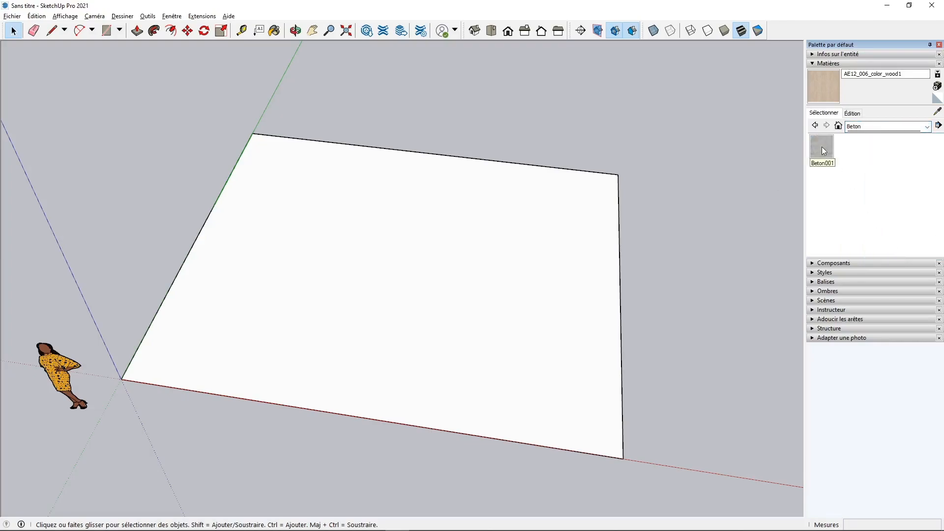
{"action": "left_click", "coordinate": [822, 147]}
{"action": "left_click", "coordinate": [471, 268]}
{"action": "scroll", "coordinate": [478, 327], "scroll_direction": "up", "scroll_amount": 2}
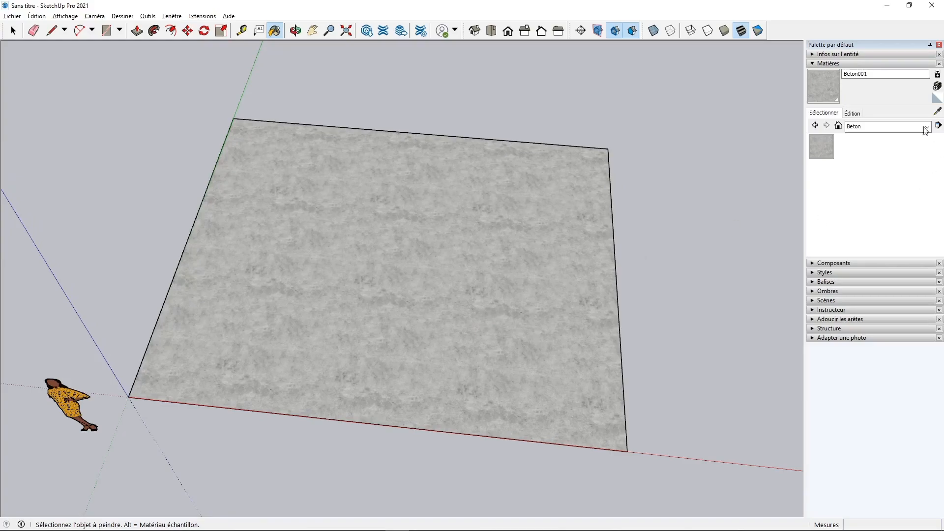
- Check the texture dimensions of the applied Beton001 material and return to the Beton collection
{"action": "left_click", "coordinate": [852, 113]}
{"action": "mouse_move", "coordinate": [836, 224]}
{"action": "left_mouse_down"}
{"action": "mouse_move", "coordinate": [811, 220]}
{"action": "mouse_move", "coordinate": [816, 238]}
{"action": "left_mouse_up"}
{"action": "middle_click_drag", "start_coordinate": [346, 280], "coordinate": [305, 259]}
{"action": "key", "text": "space"}
{"action": "scroll", "coordinate": [148, 243], "scroll_direction": "up", "scroll_amount": 1}
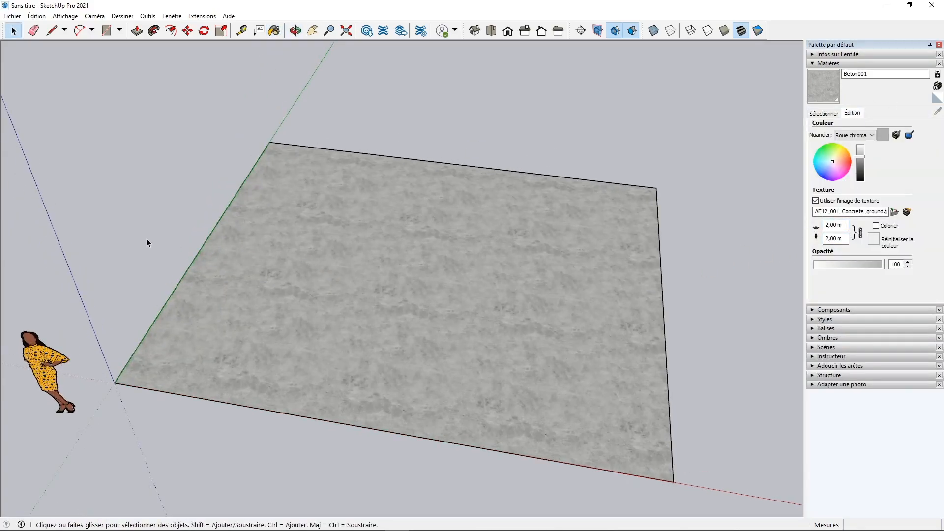
{"action": "left_click", "coordinate": [822, 113]}
{"action": "middle_click_drag", "start_coordinate": [490, 257], "coordinate": [483, 318]}
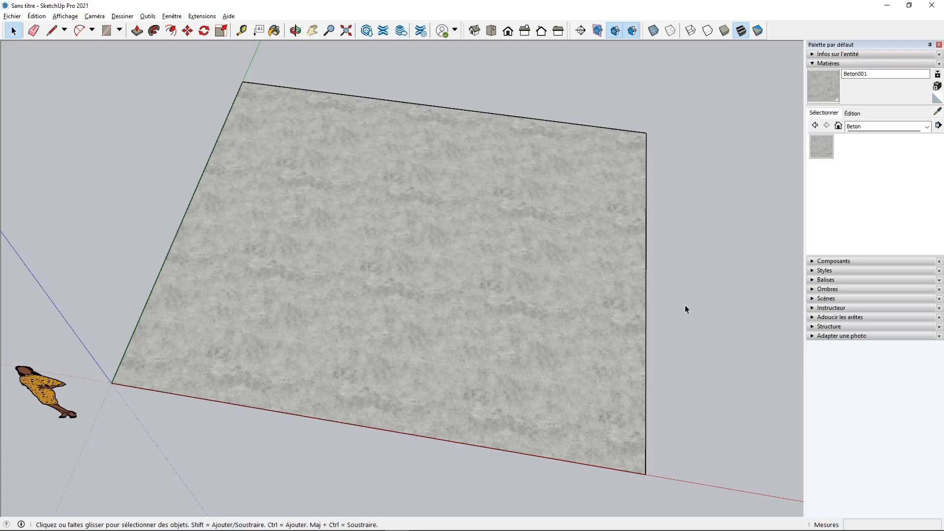
{"action": "left_click", "coordinate": [938, 126]}
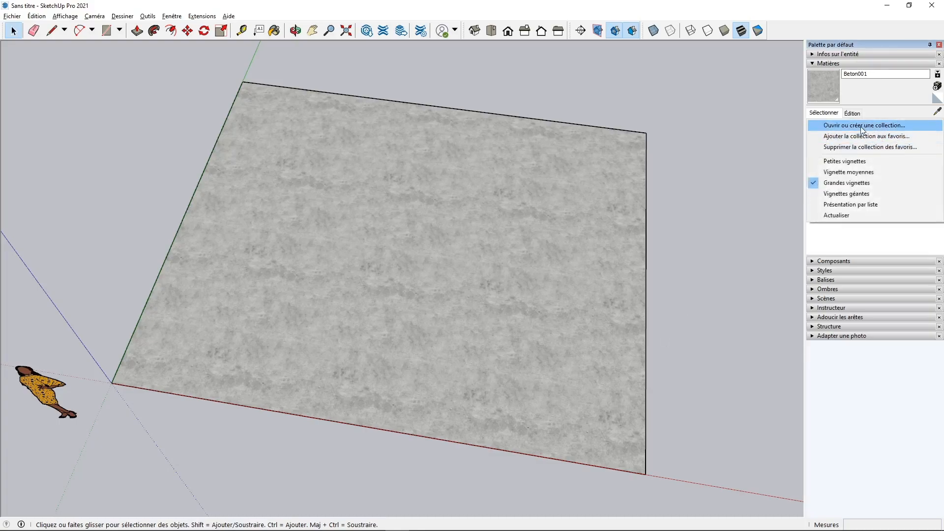
{"action": "left_click", "coordinate": [680, 102]}
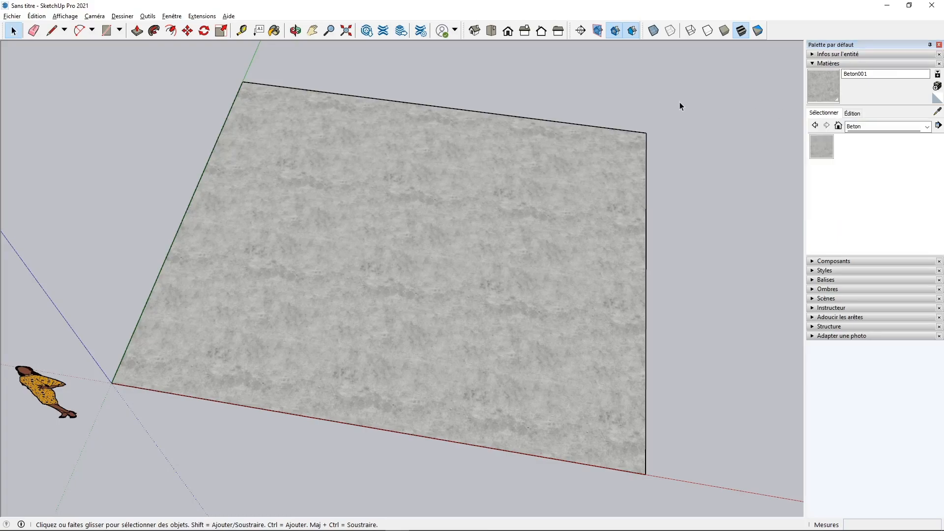